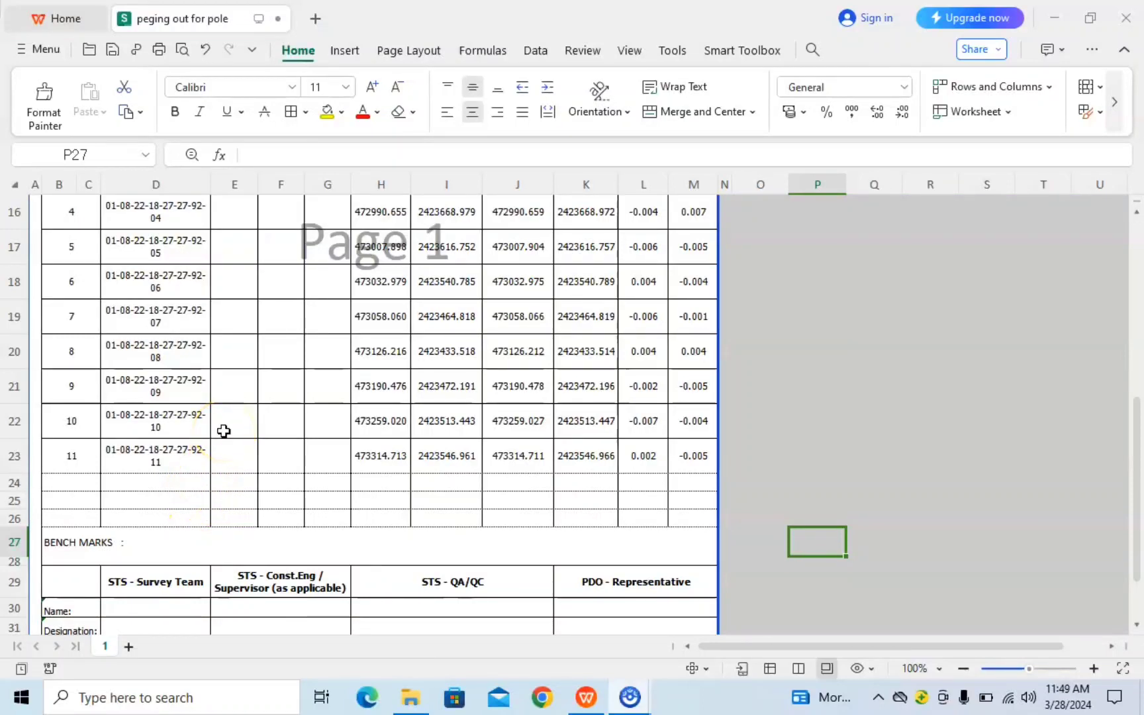
Step: Select row 25 and insert 10 blank rows below it, above the Bench Marks section
scroll(224, 431, up, 3)
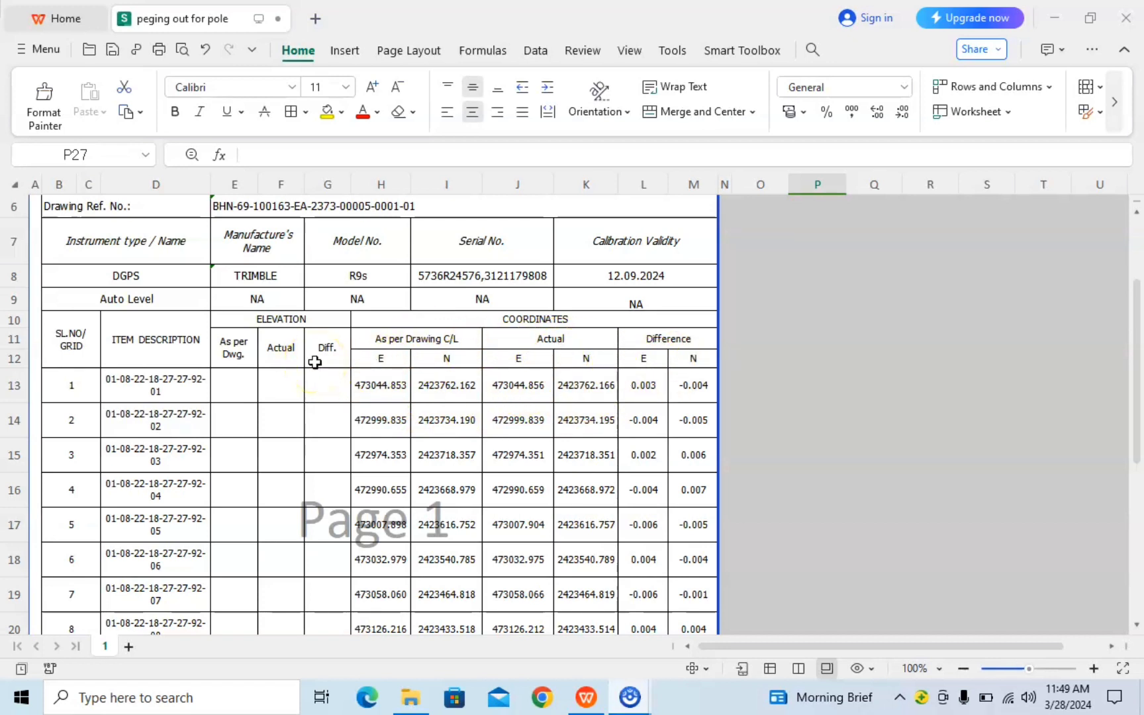
scroll(314, 362, down, 2)
scroll(314, 363, down, 2)
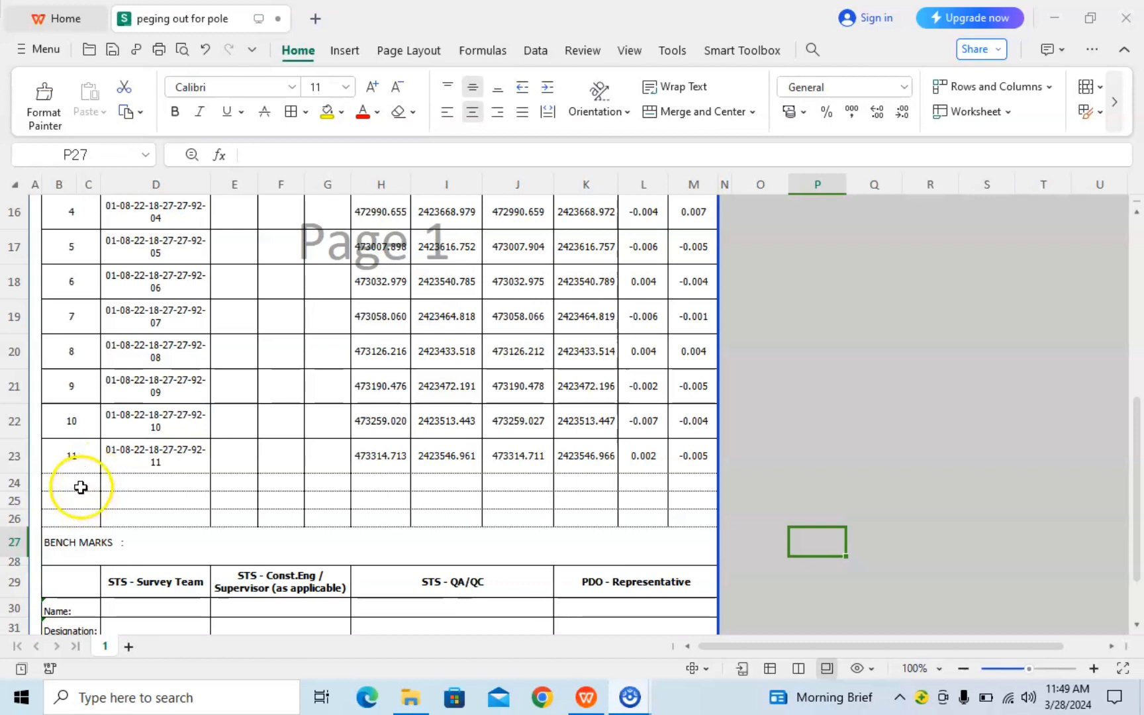
scroll(79, 397, up, 2)
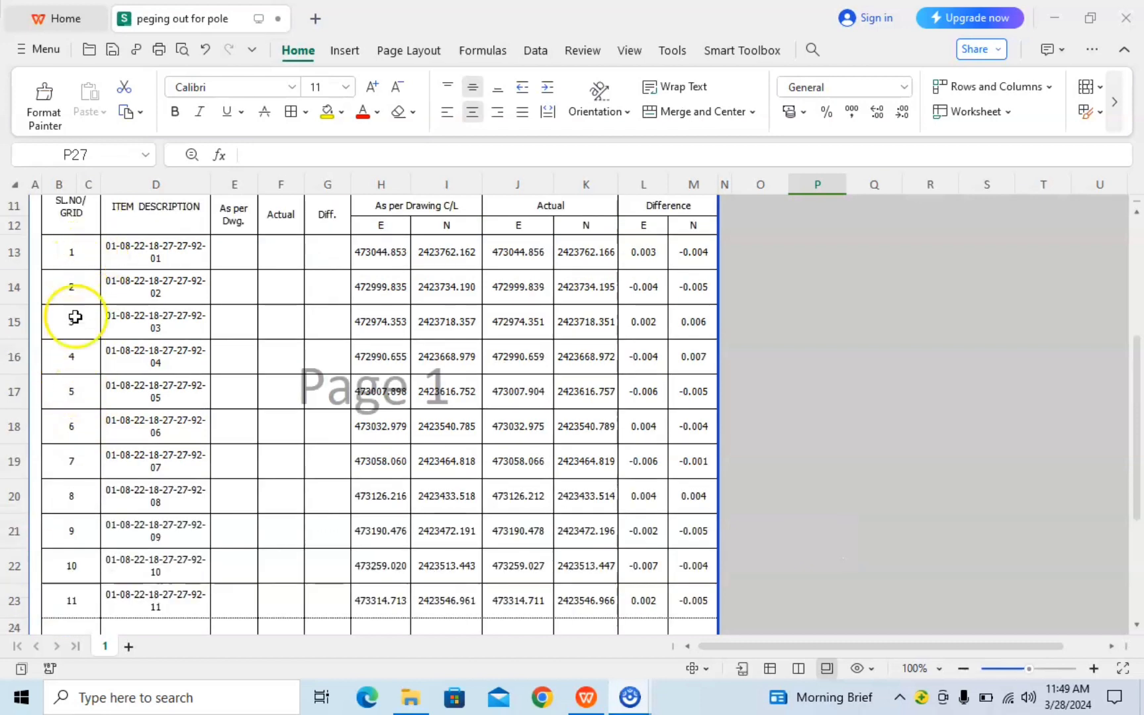
scroll(82, 526, down, 2)
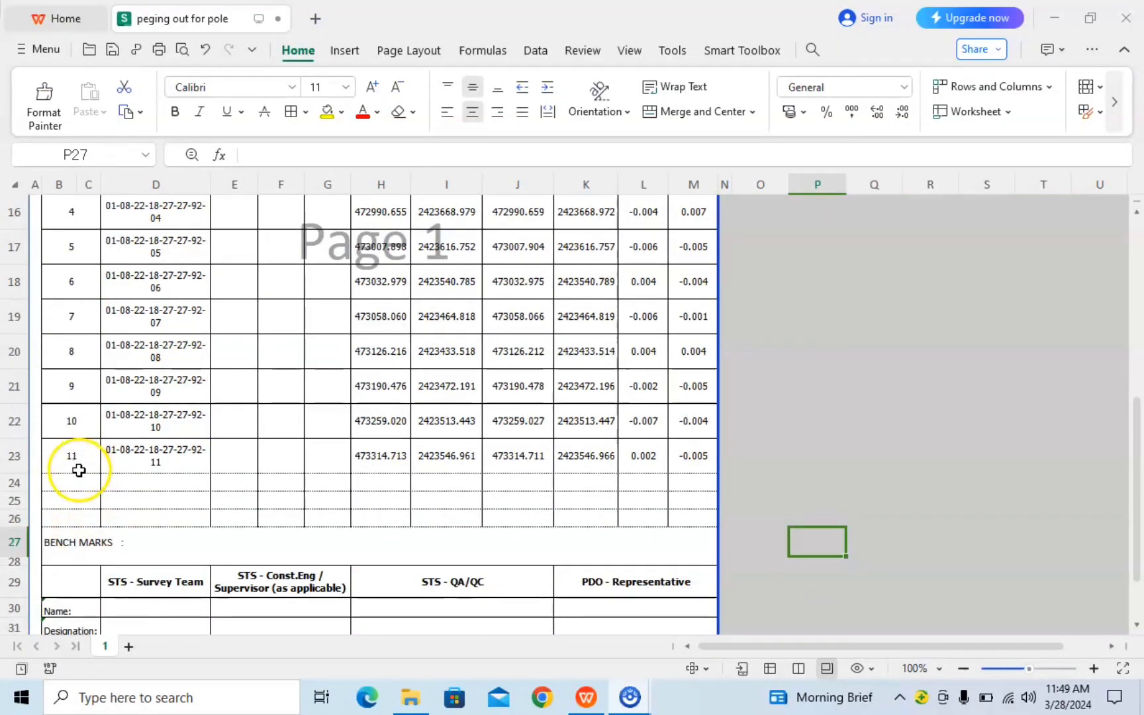
scroll(199, 493, down, 2)
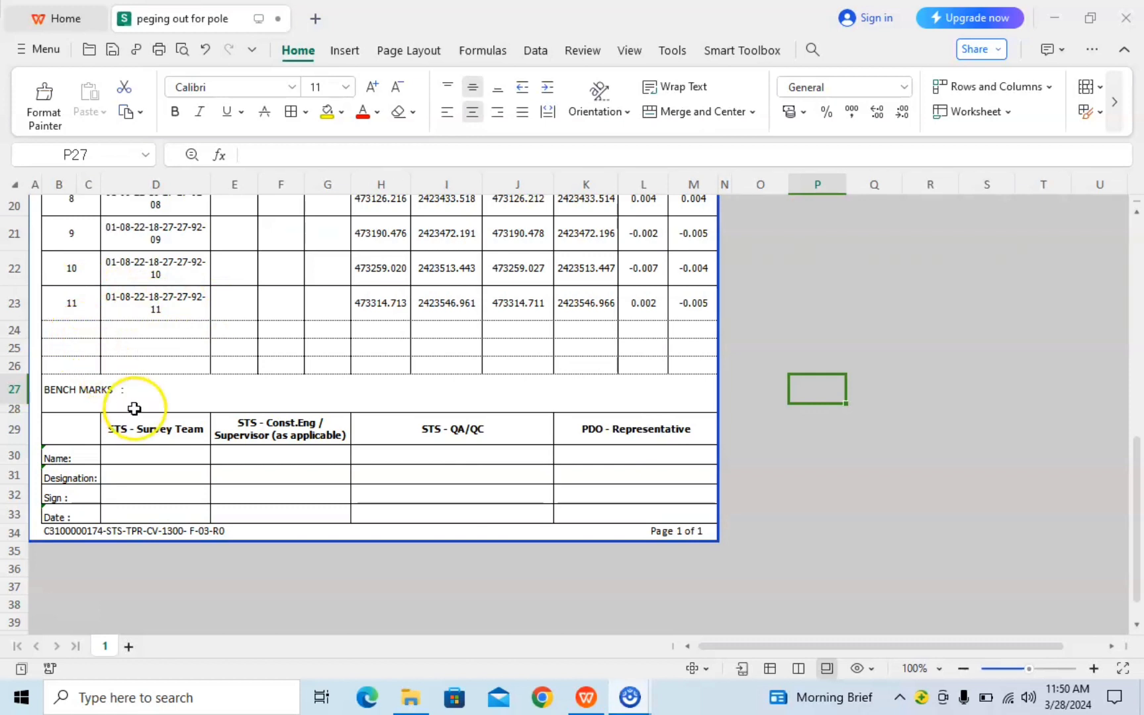
scroll(209, 478, up, 1)
scroll(222, 510, up, 1)
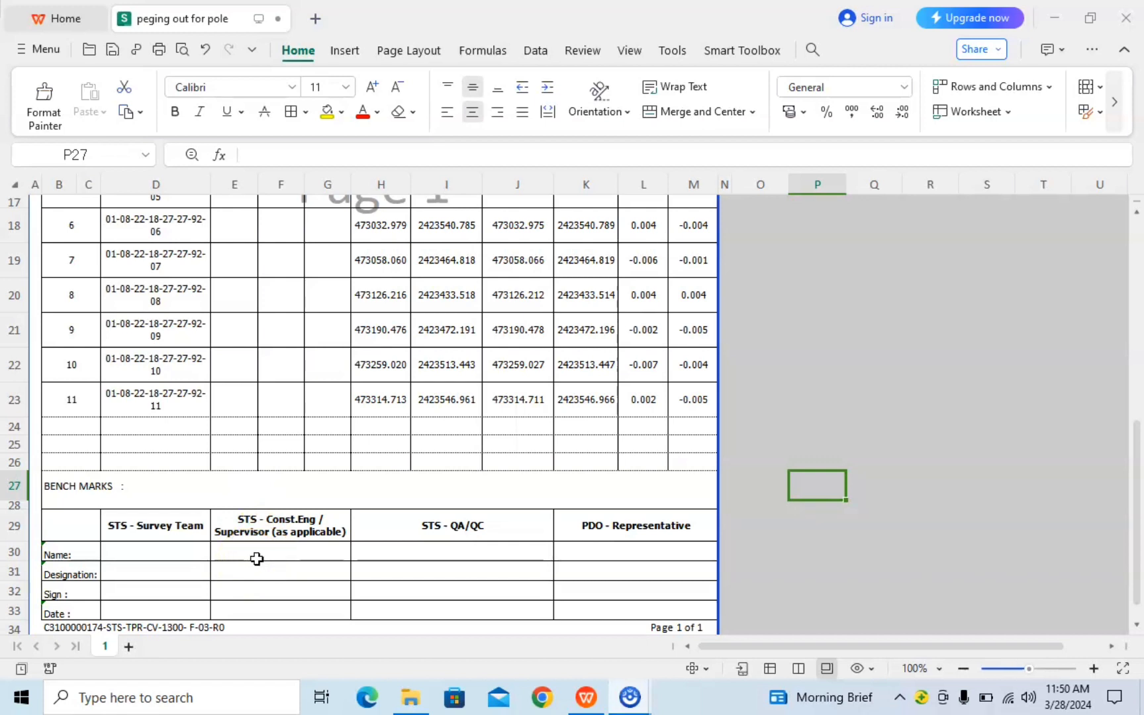
scroll(265, 553, down, 1)
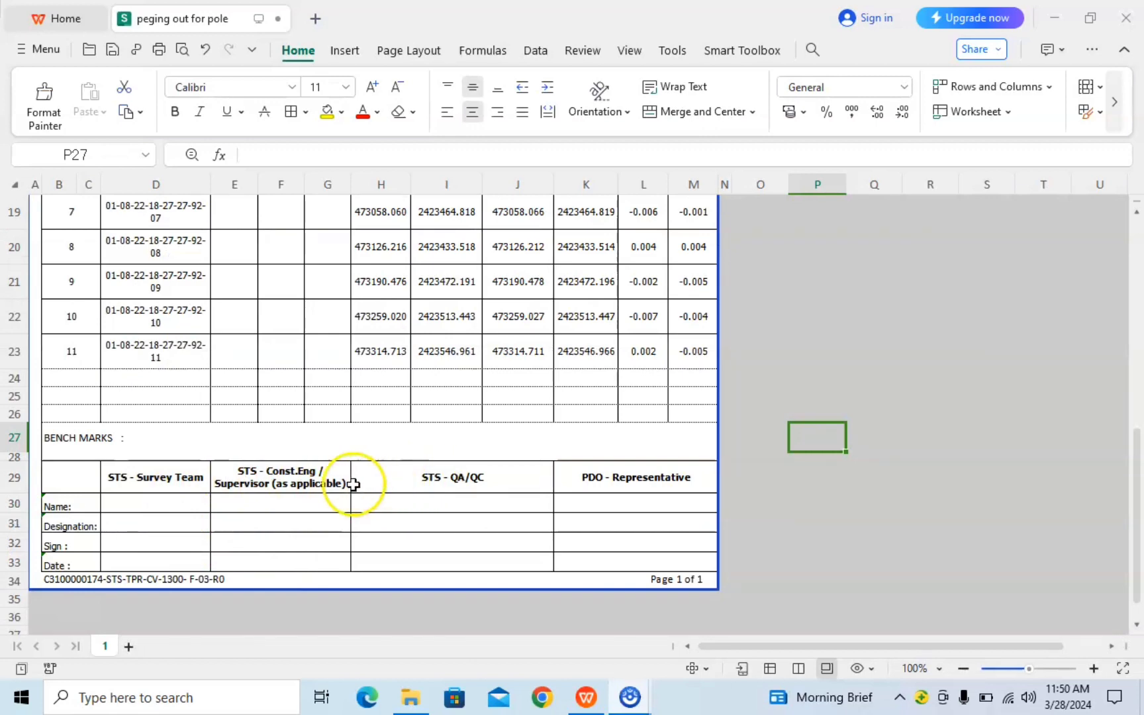
scroll(324, 517, up, 2)
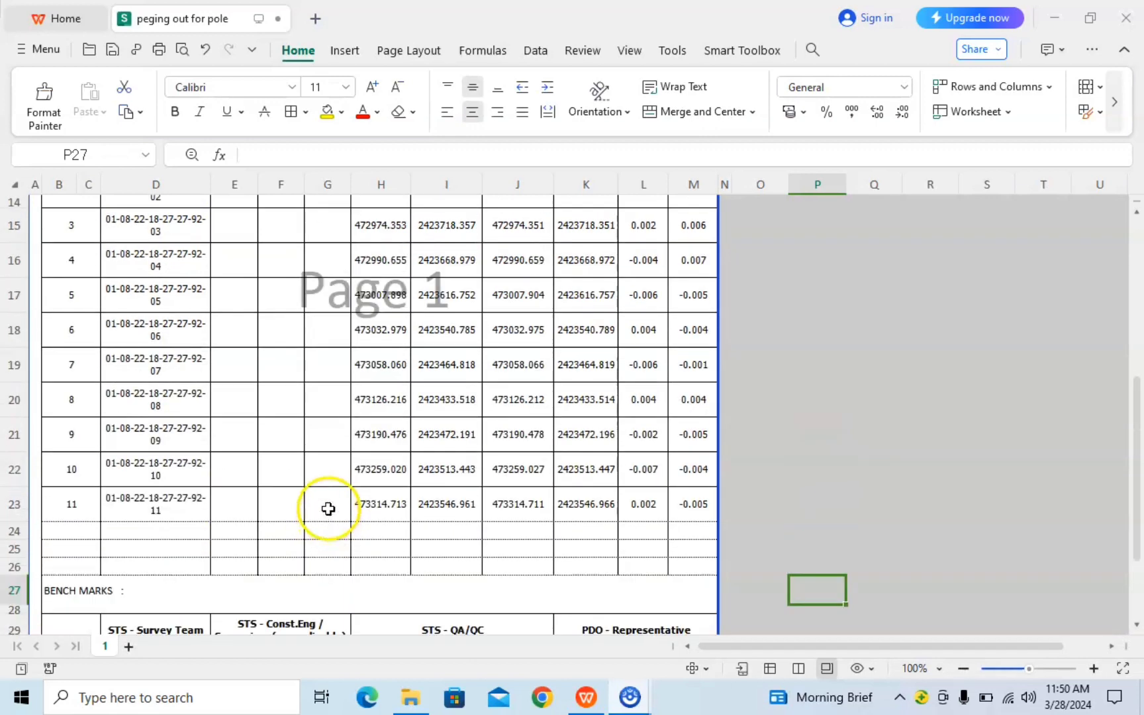
scroll(335, 493, up, 1)
scroll(341, 478, up, 3)
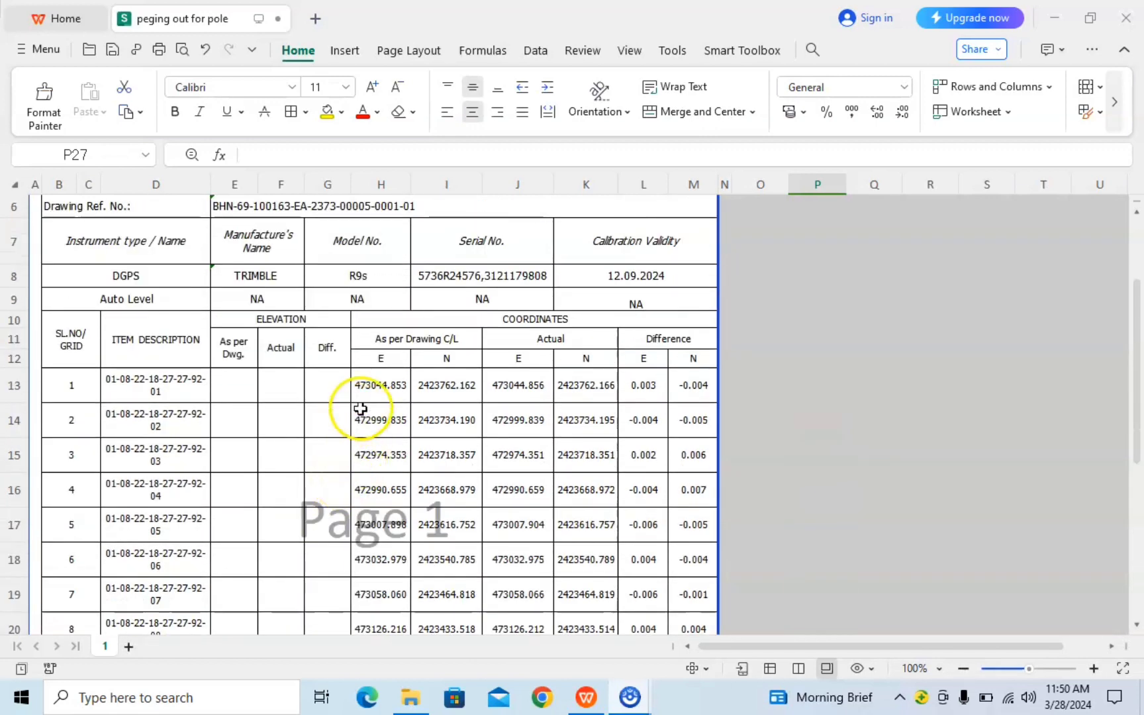
scroll(370, 437, down, 3)
scroll(378, 552, down, 3)
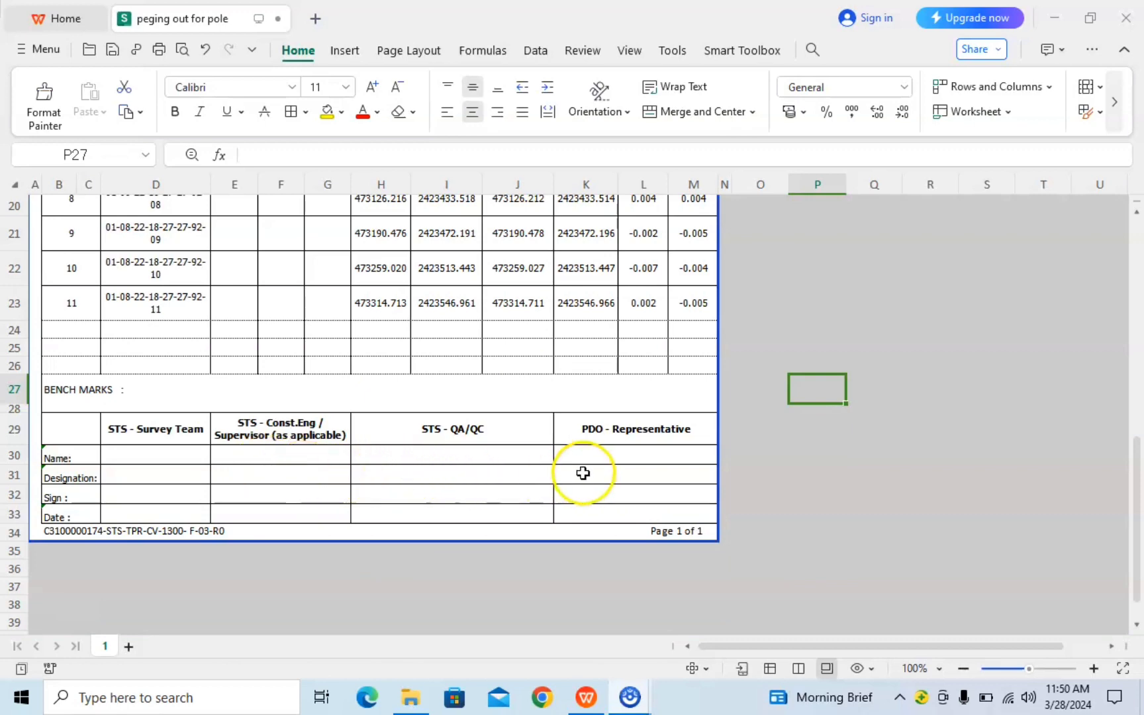
scroll(450, 474, up, 3)
scroll(439, 460, up, 5)
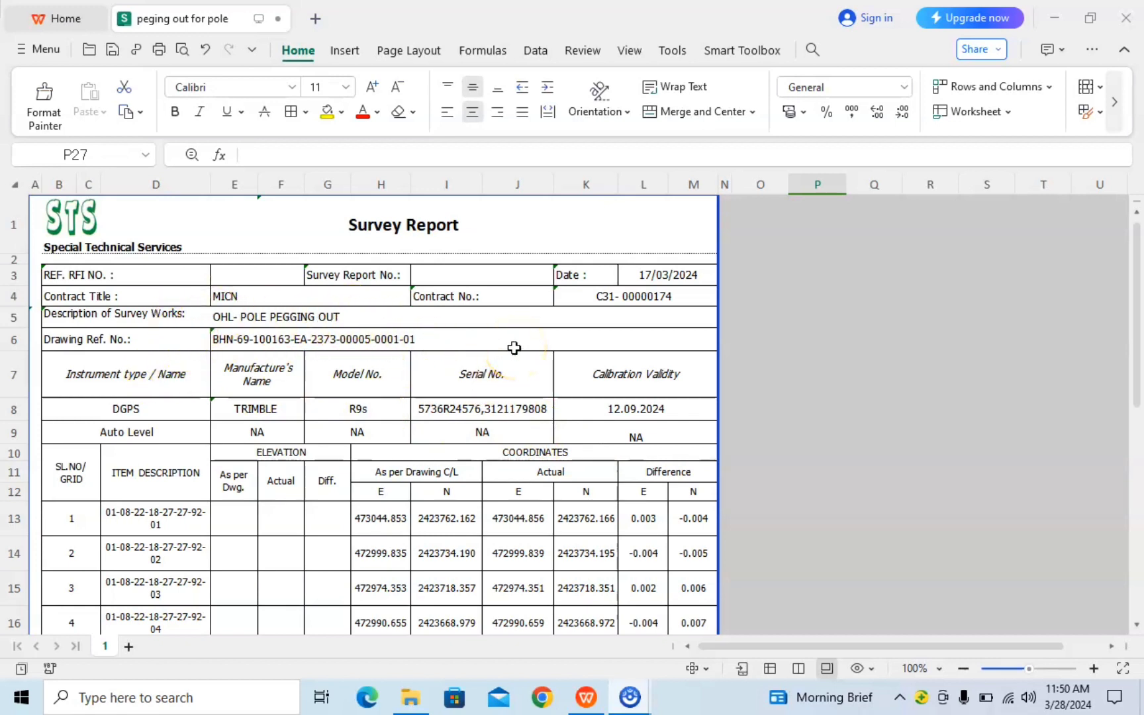
scroll(471, 342, down, 1)
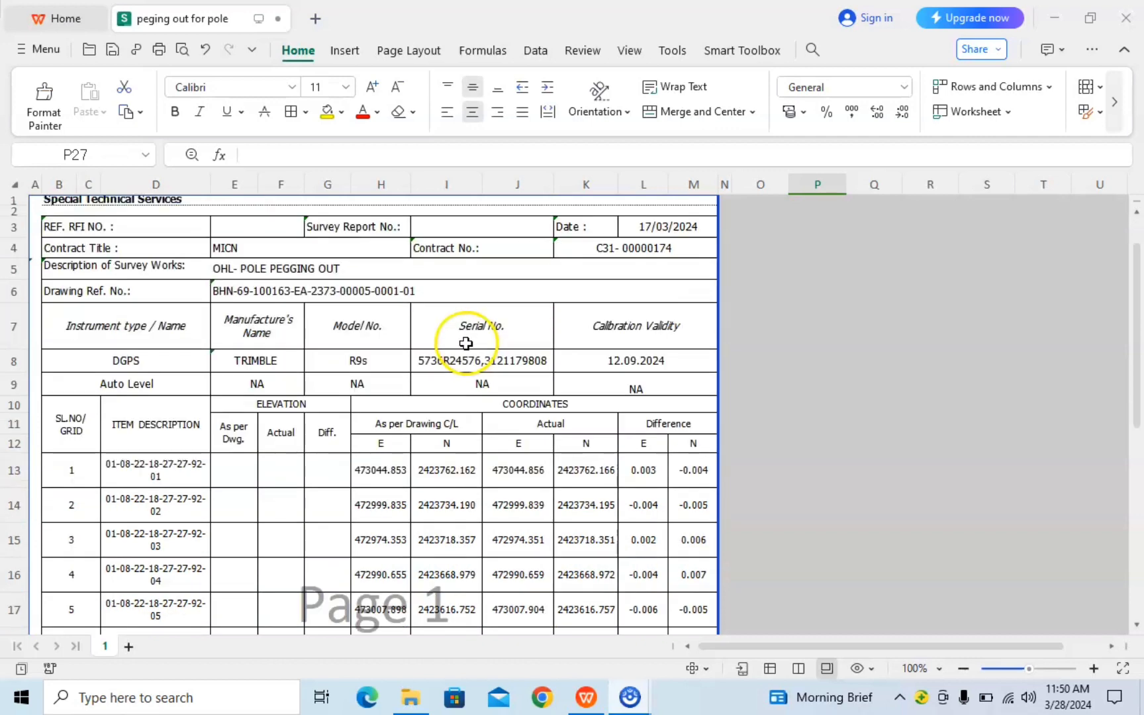
scroll(392, 360, down, 1)
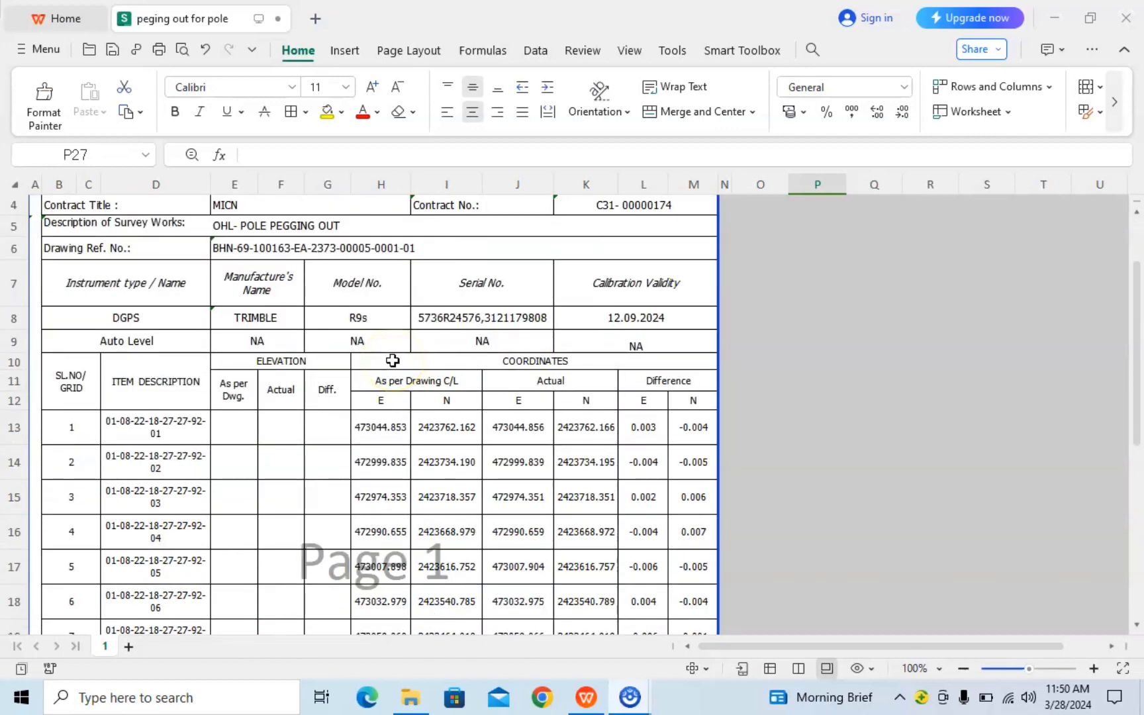
scroll(393, 360, down, 2)
scroll(393, 361, down, 1)
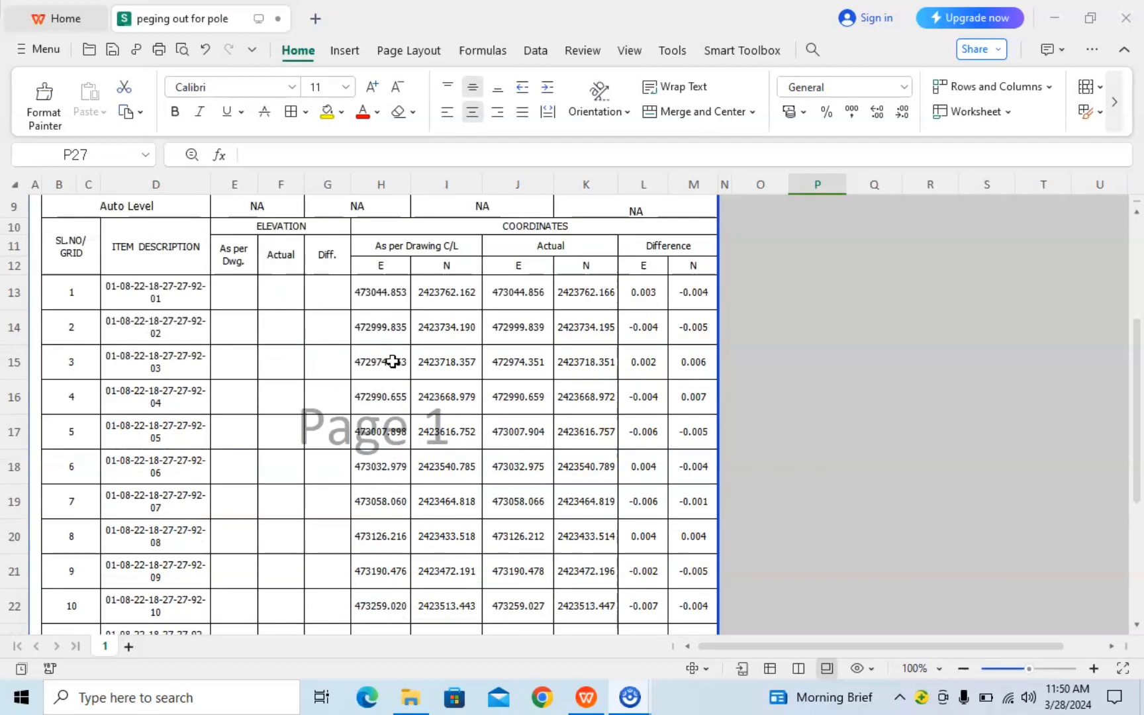
scroll(331, 375, down, 3)
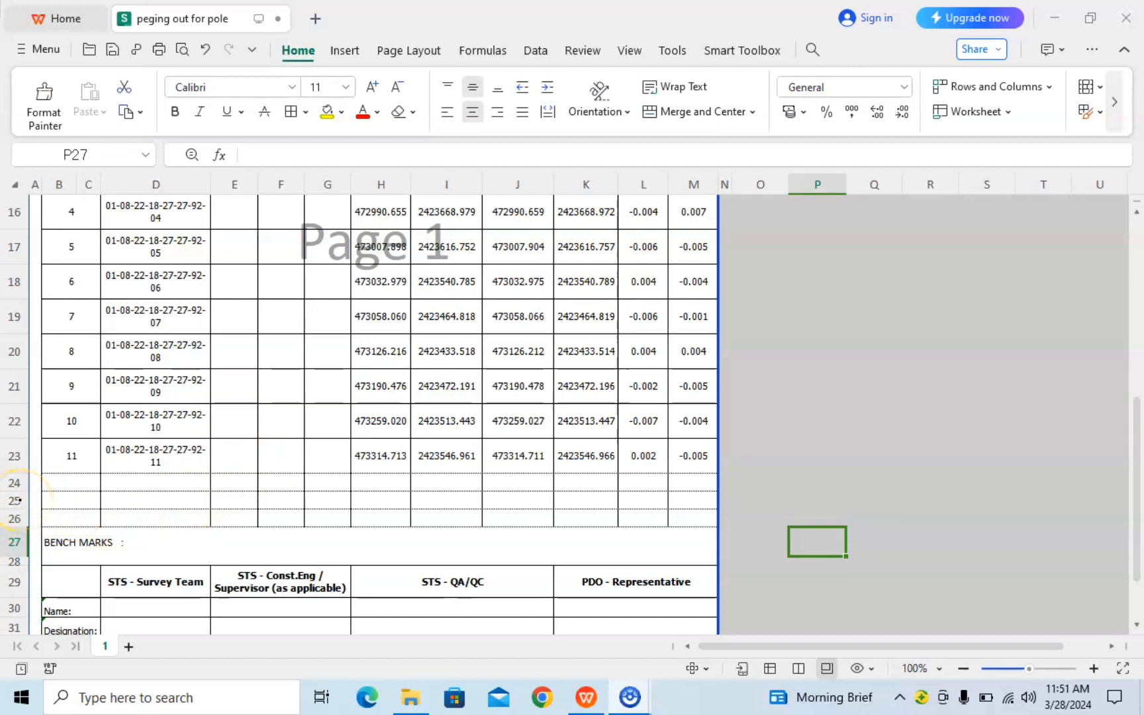
click(14, 501)
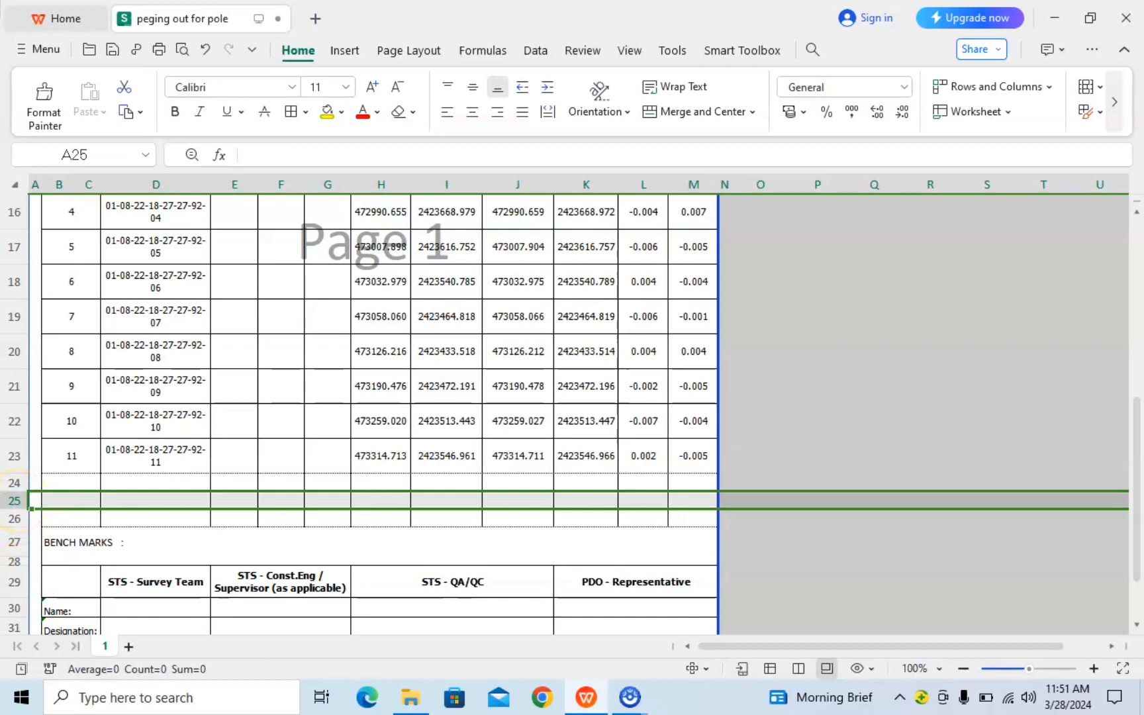
right_click(15, 501)
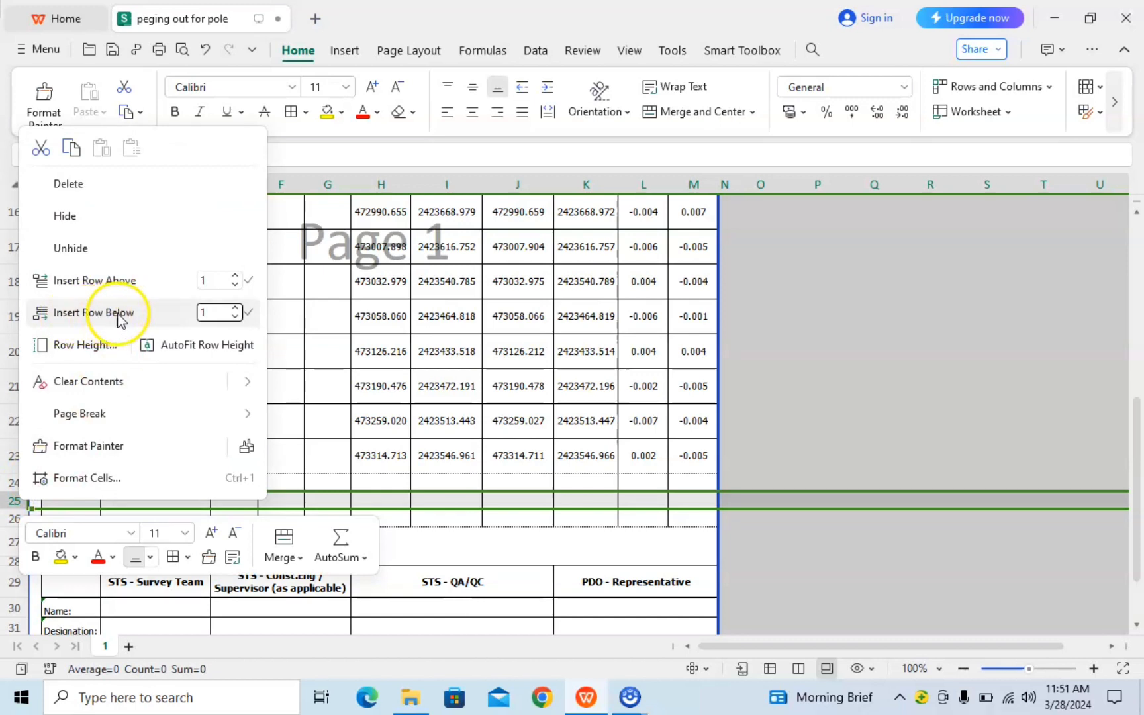
double_click(205, 312)
text(0)
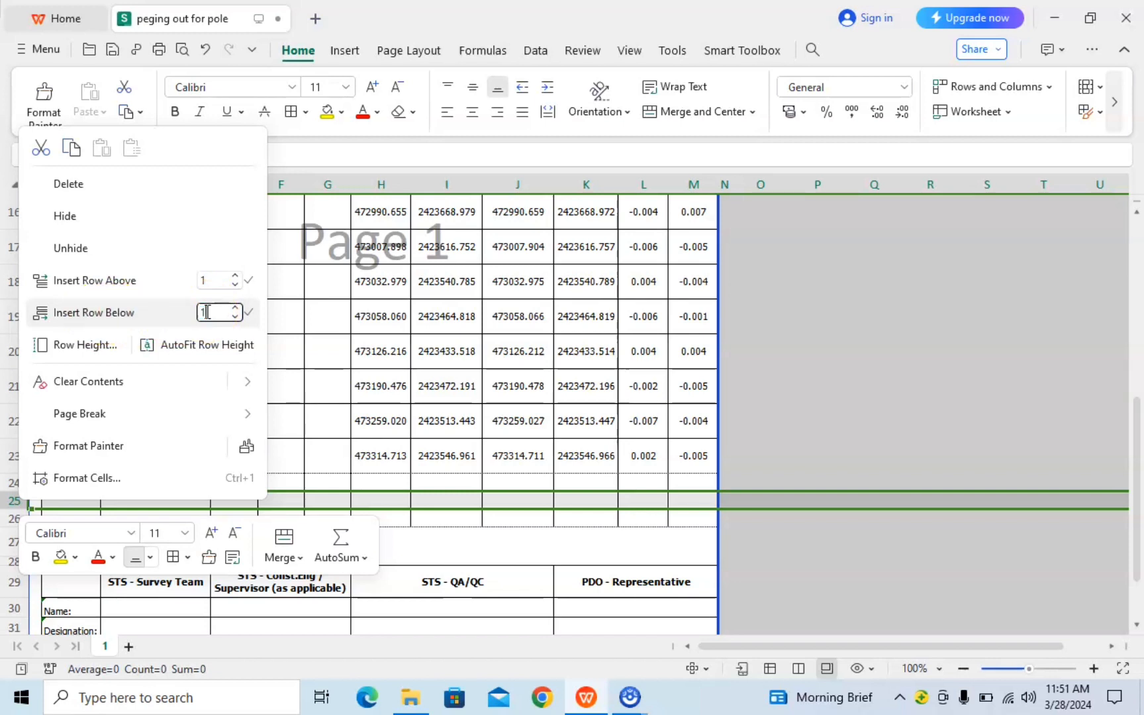
click(99, 317)
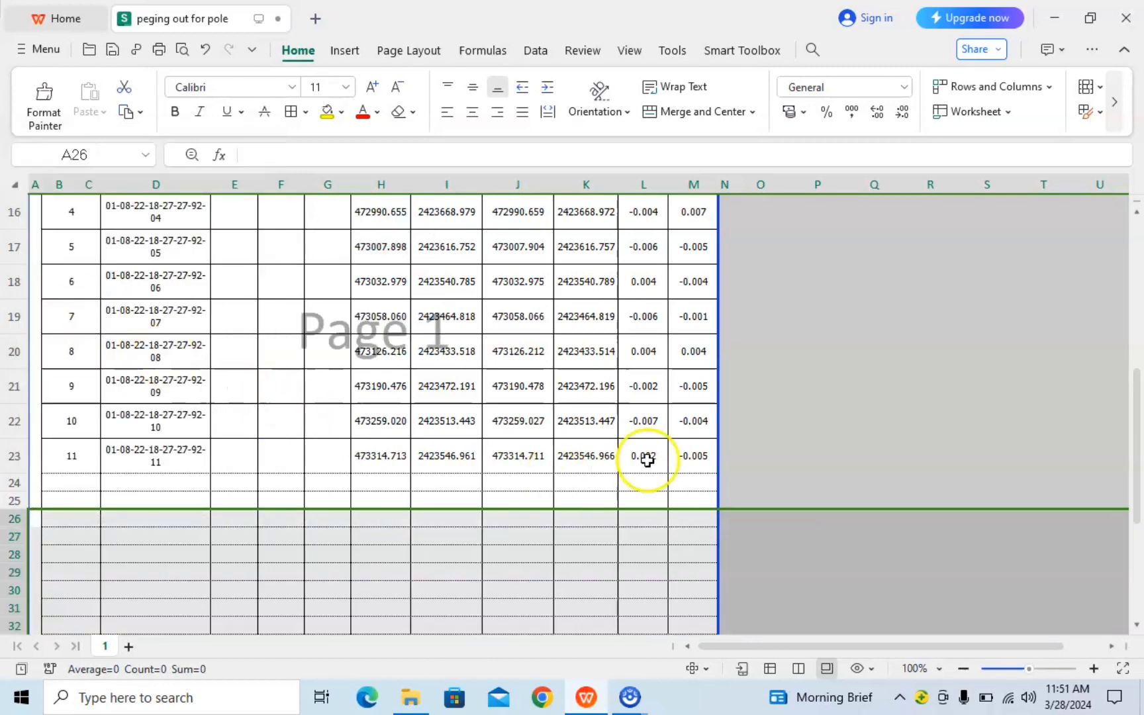
Step: Delete the surplus blank rows 32–35 so Bench Marks starts at row 33
click(787, 398)
scroll(786, 397, down, 3)
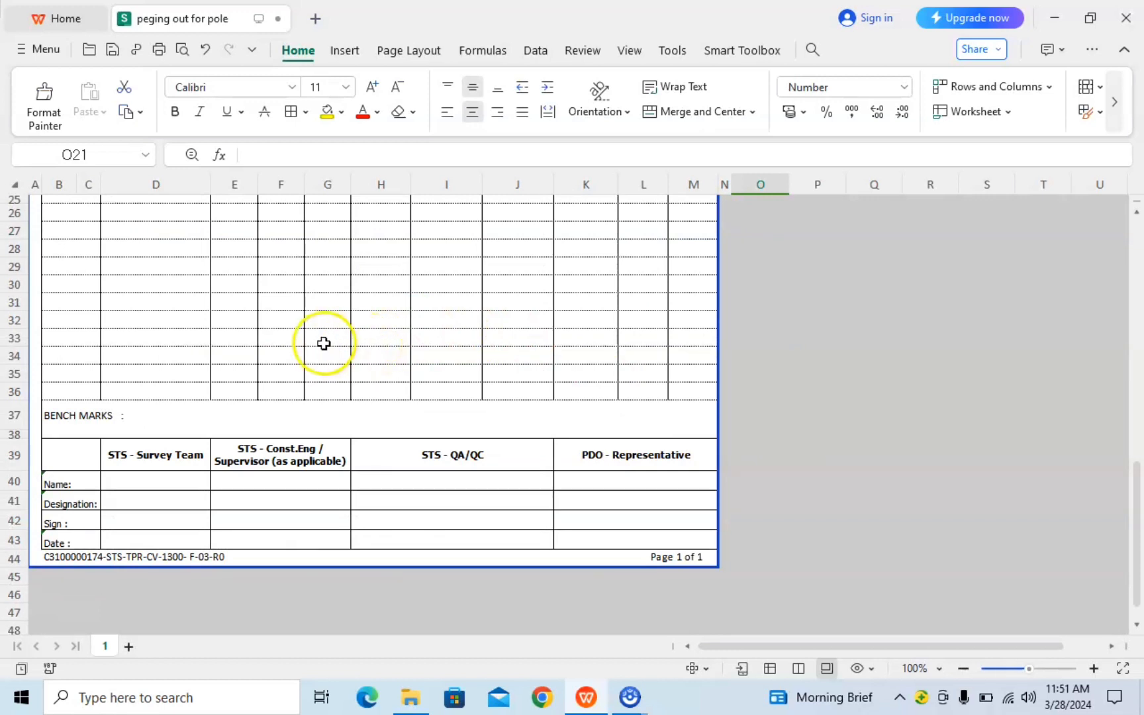
scroll(239, 343, up, 1)
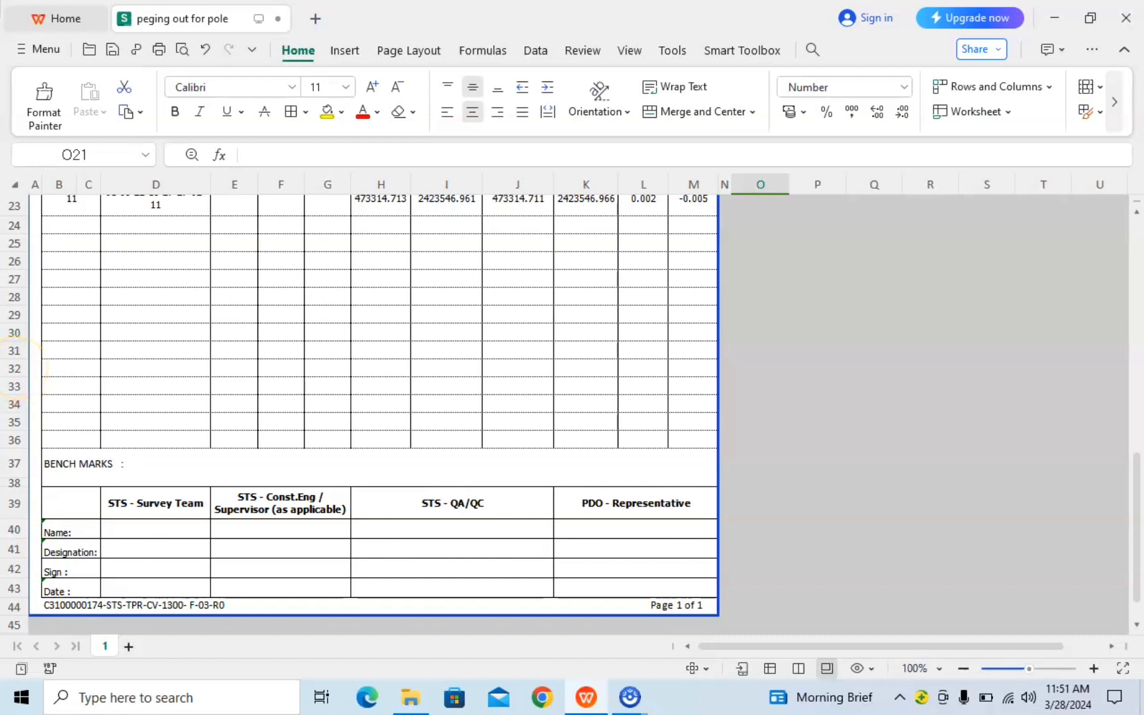
drag(10, 369, 15, 439)
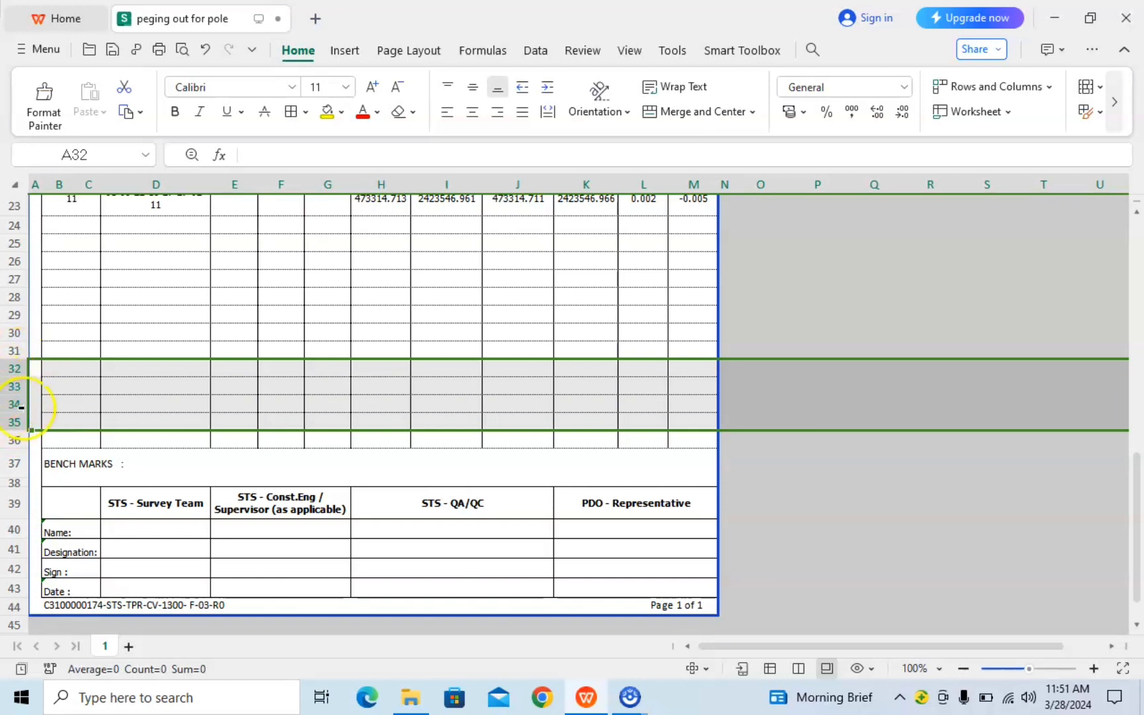
right_click(61, 396)
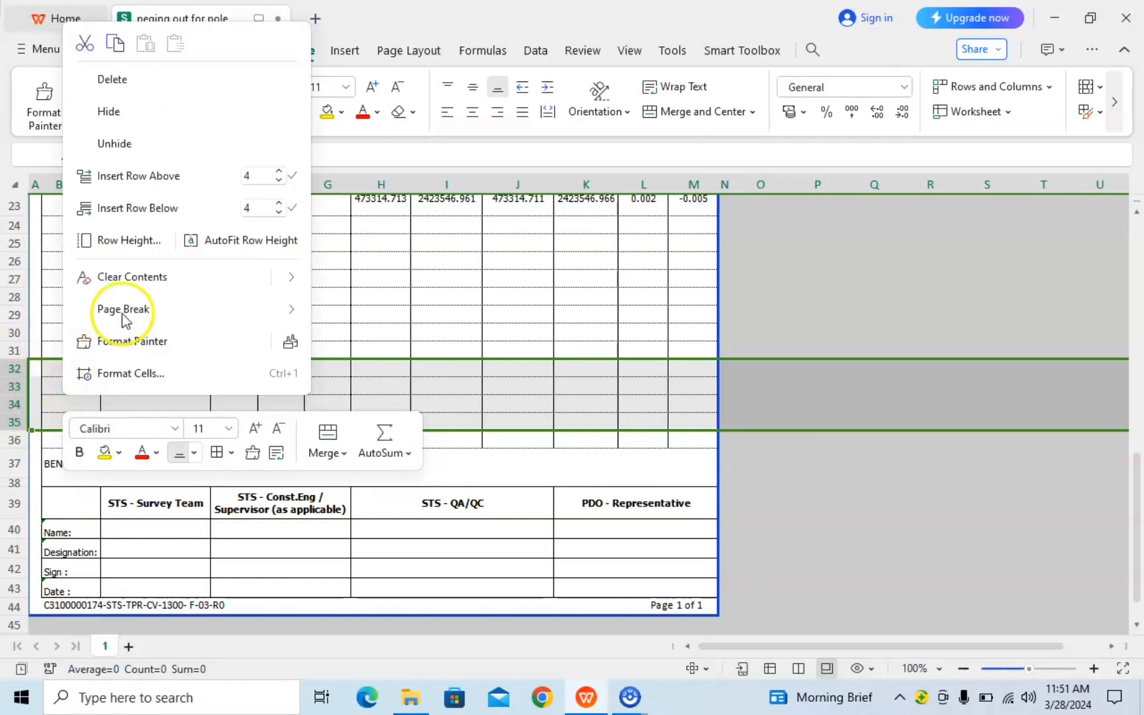
click(113, 79)
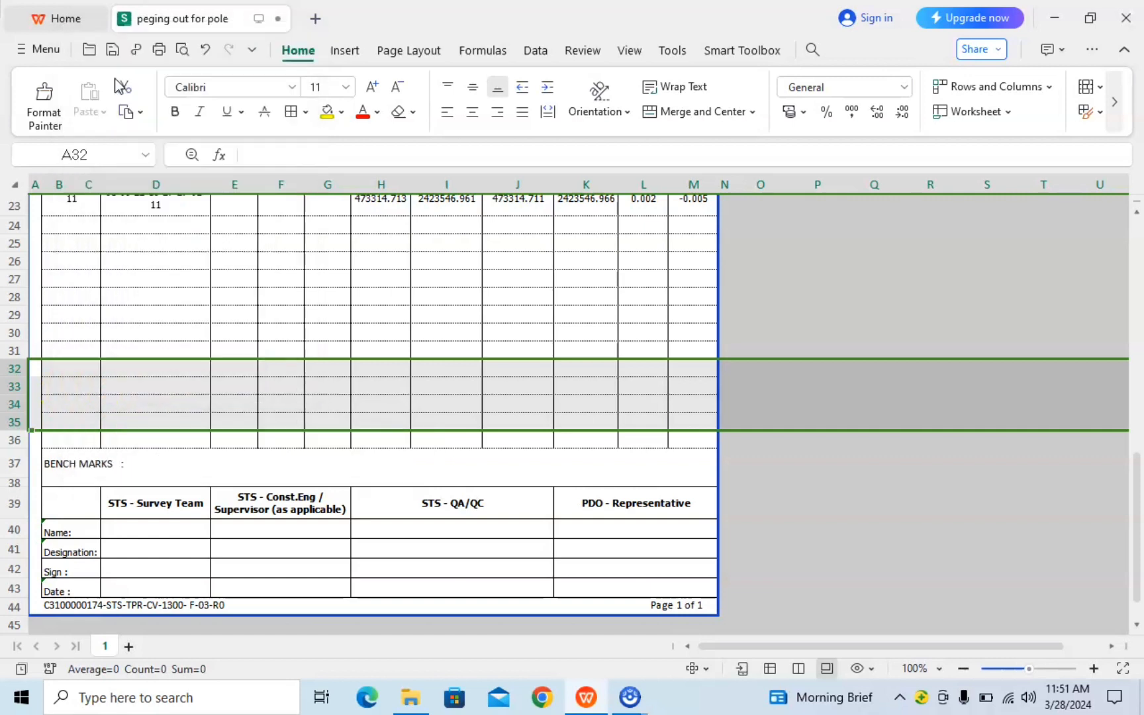
click(834, 508)
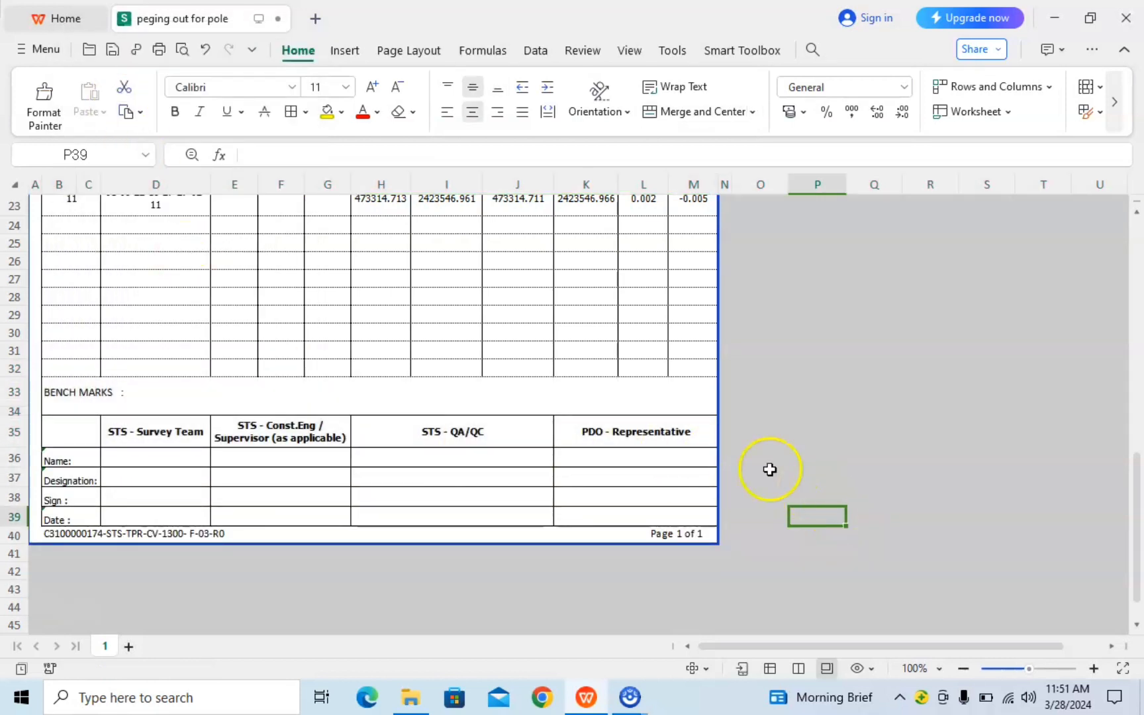
scroll(319, 312, up, 2)
scroll(301, 322, up, 1)
scroll(322, 351, down, 1)
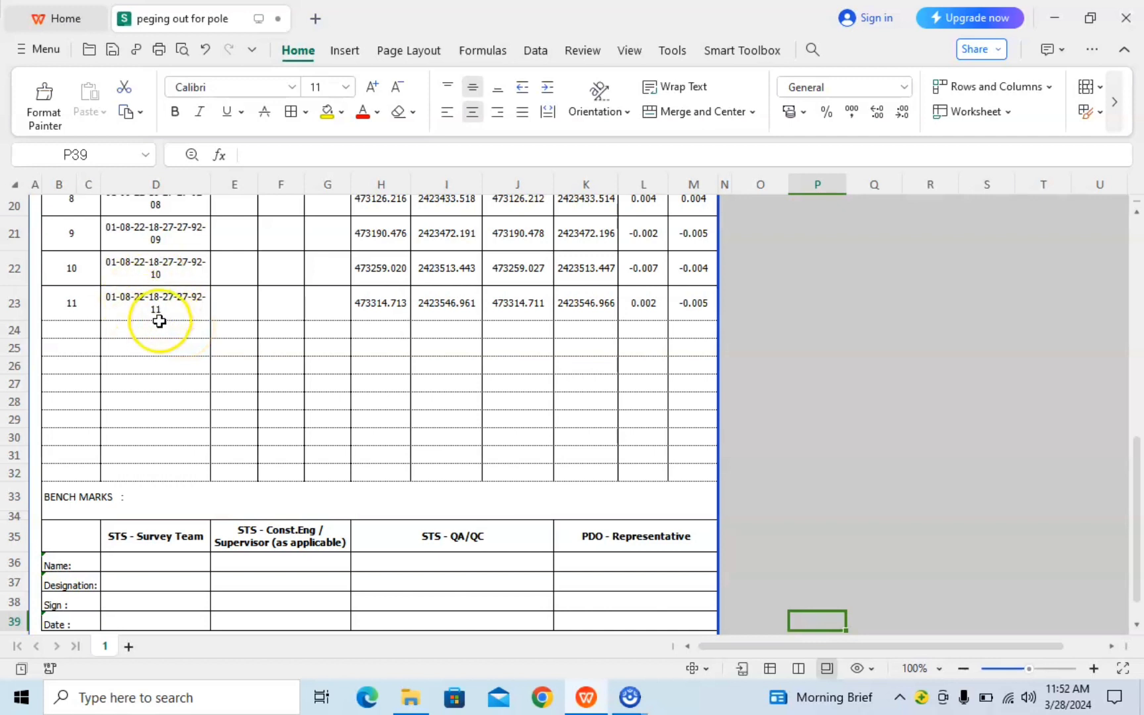
scroll(172, 306, up, 1)
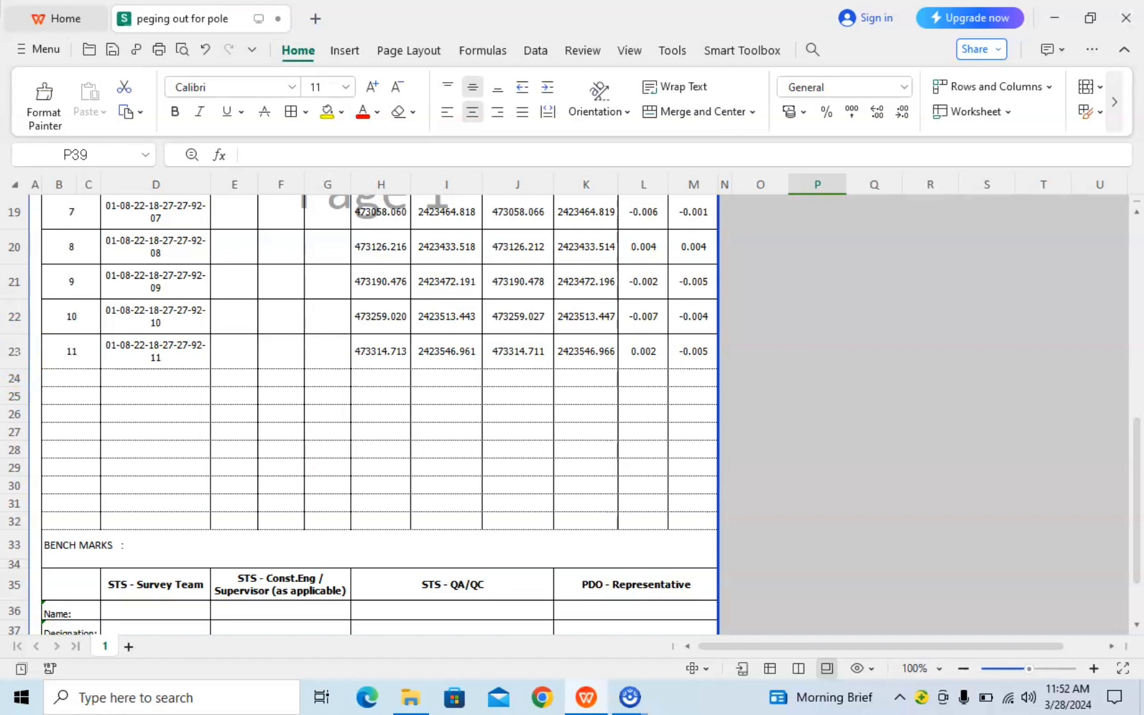
right_click(15, 353)
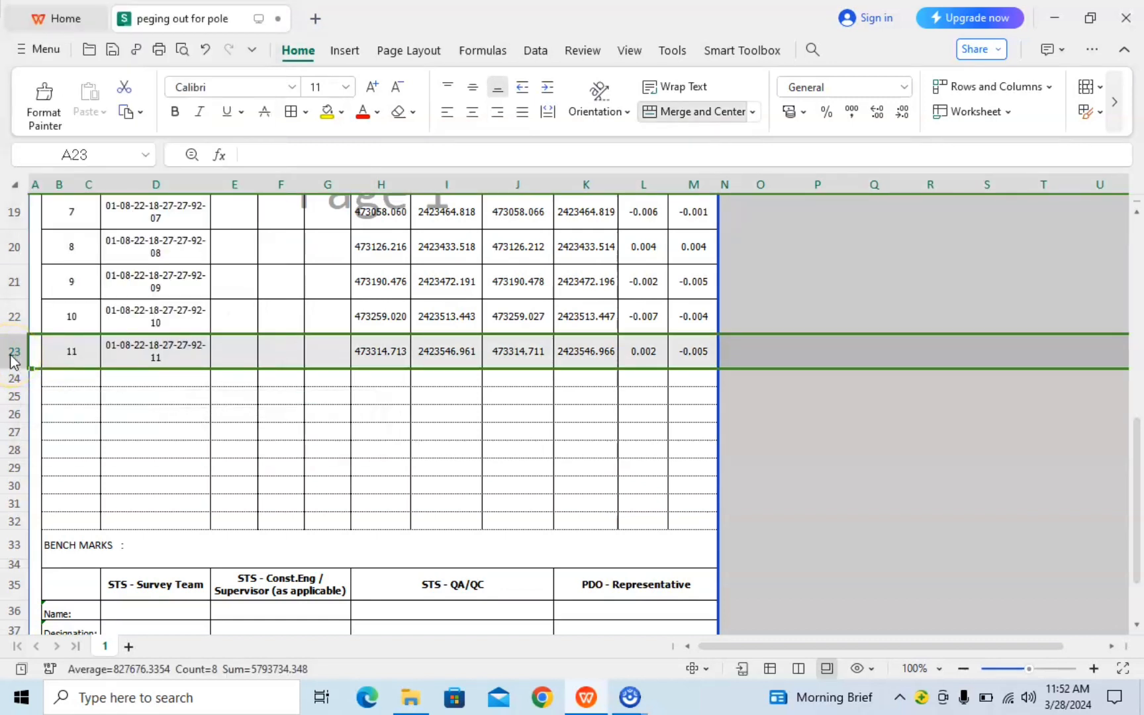
right_click(11, 361)
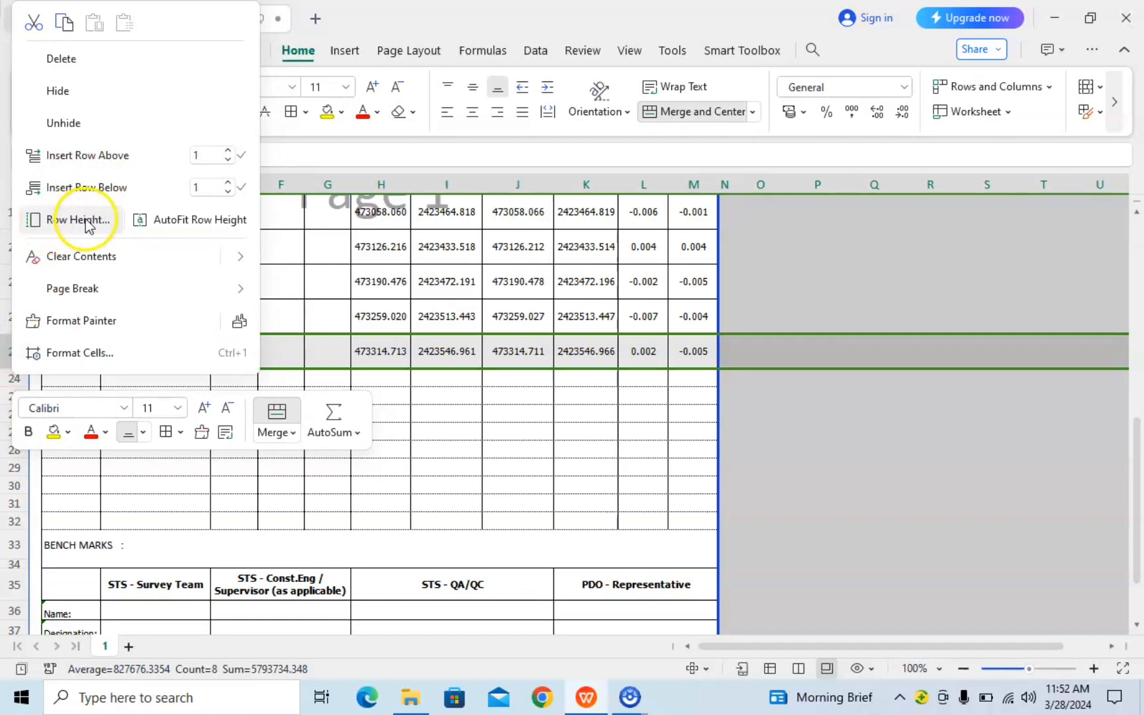
click(38, 229)
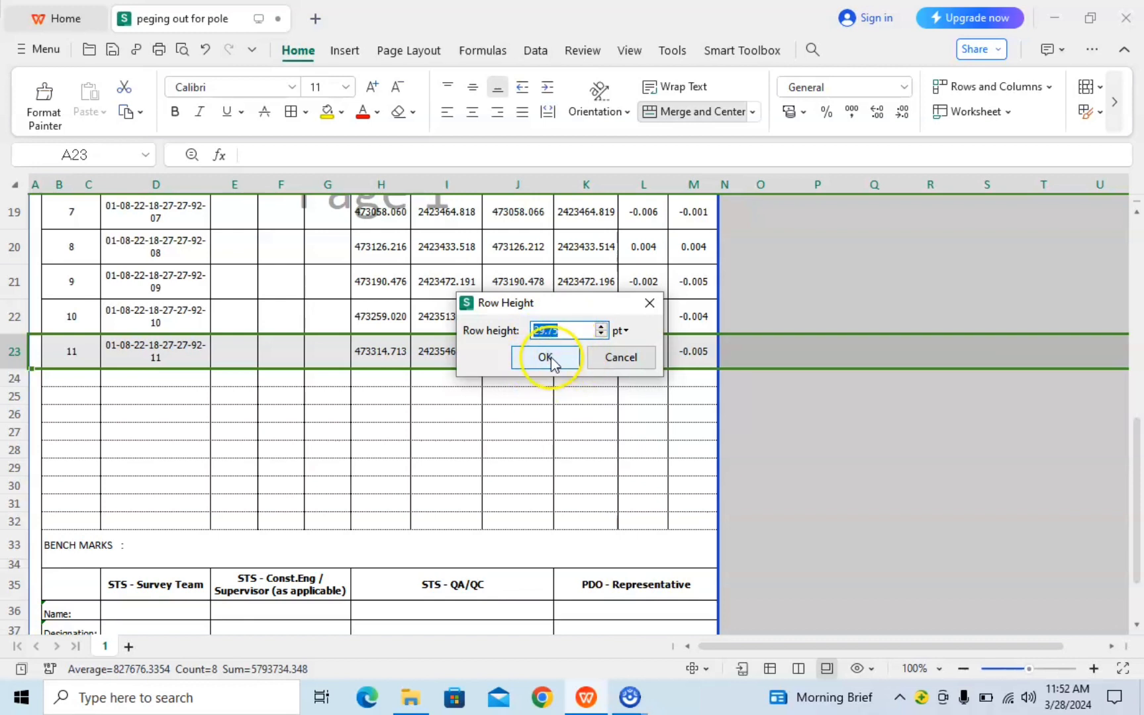
click(544, 358)
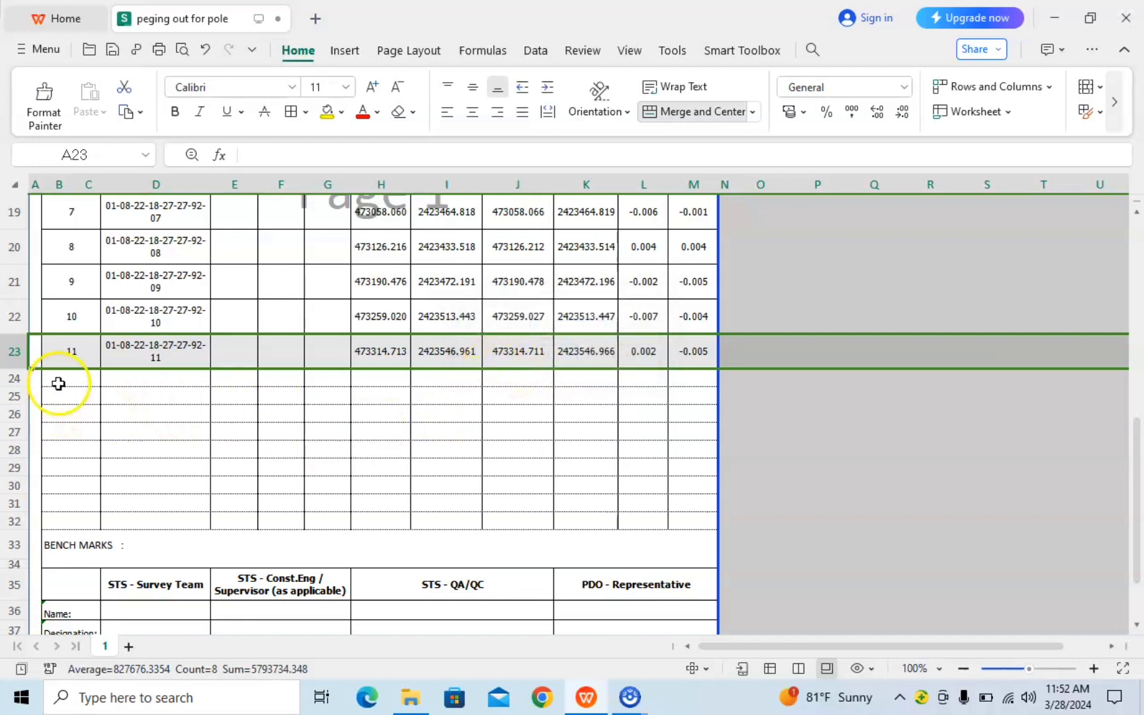
drag(15, 378, 26, 521)
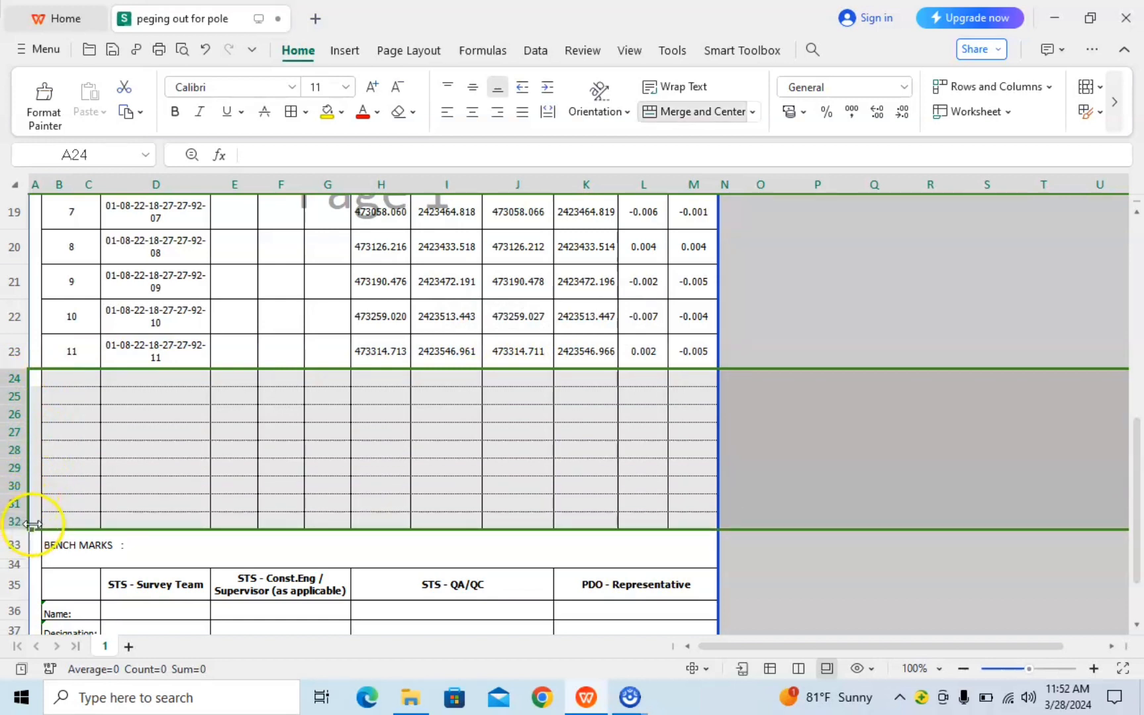
Step: Enlarge row 24 and confirm its height as 31 pt in Row Height
click(802, 604)
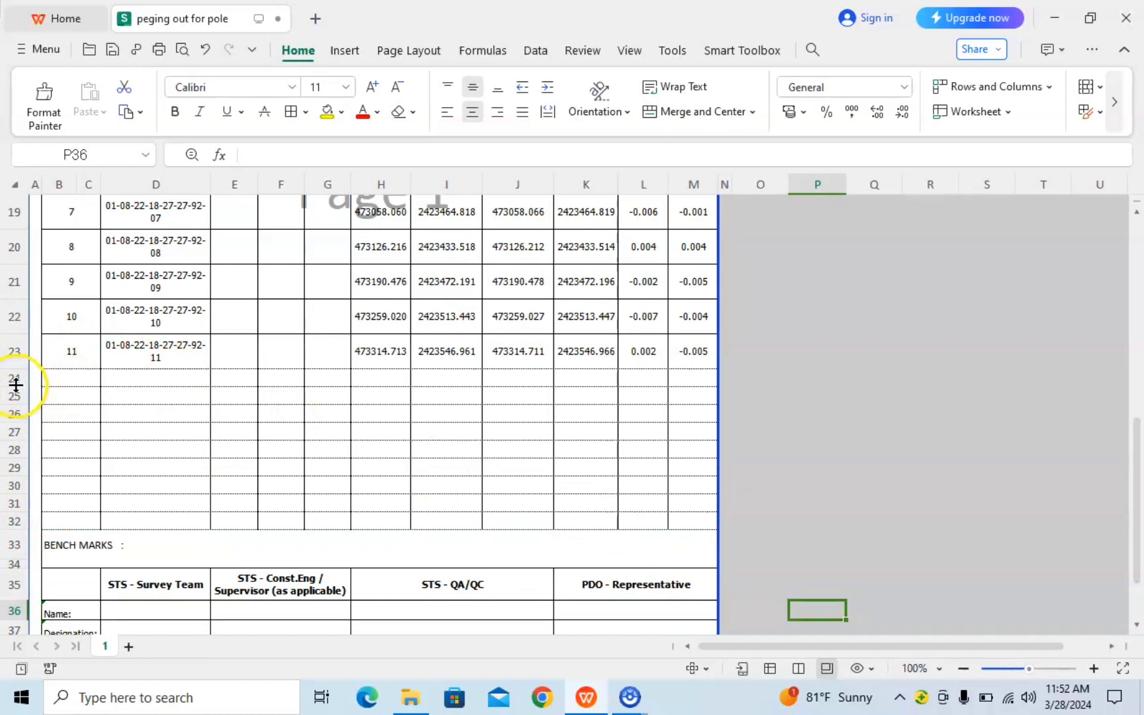
drag(14, 386, 17, 405)
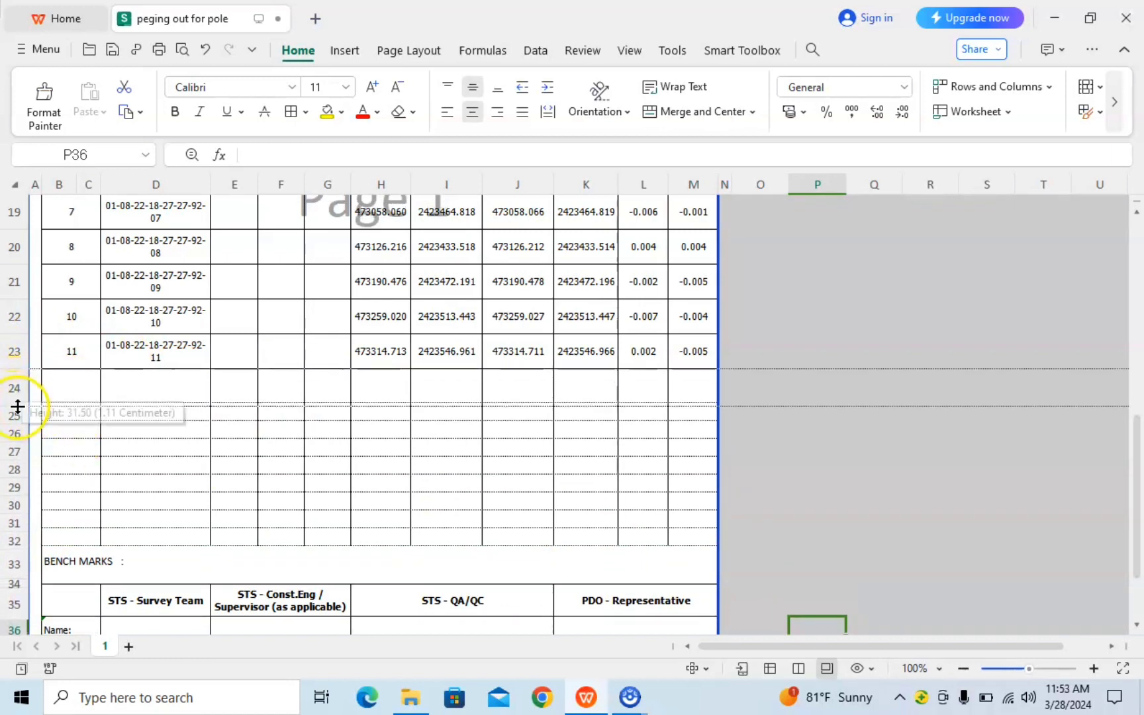
right_click(21, 394)
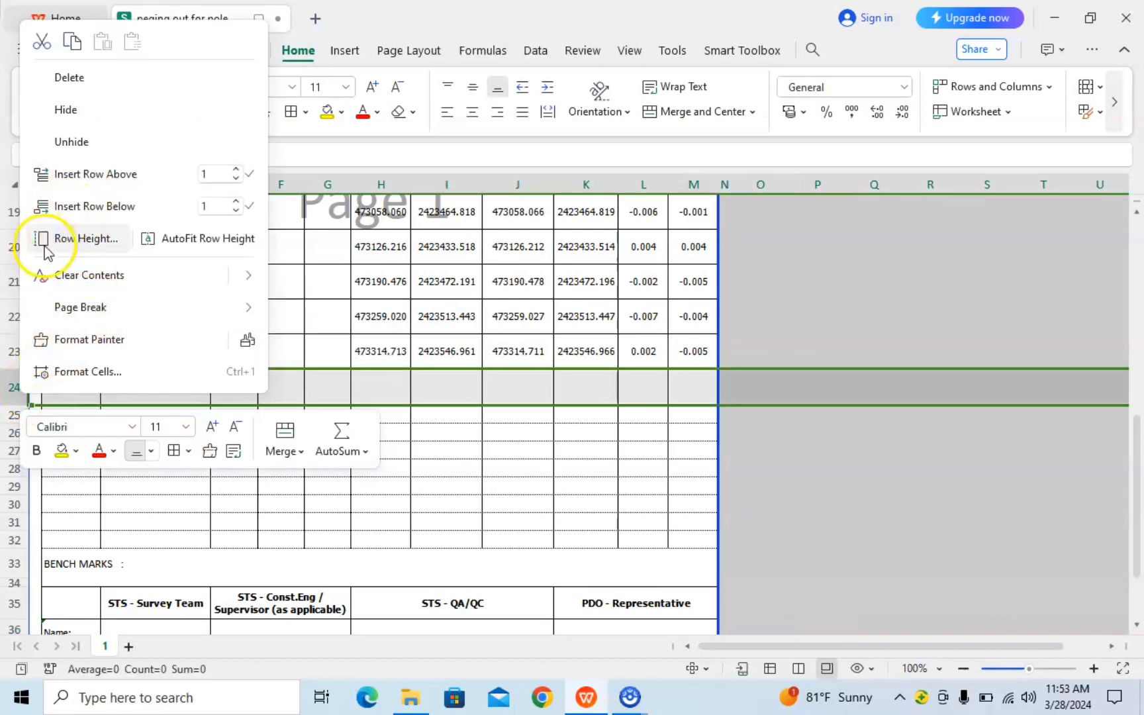
click(85, 239)
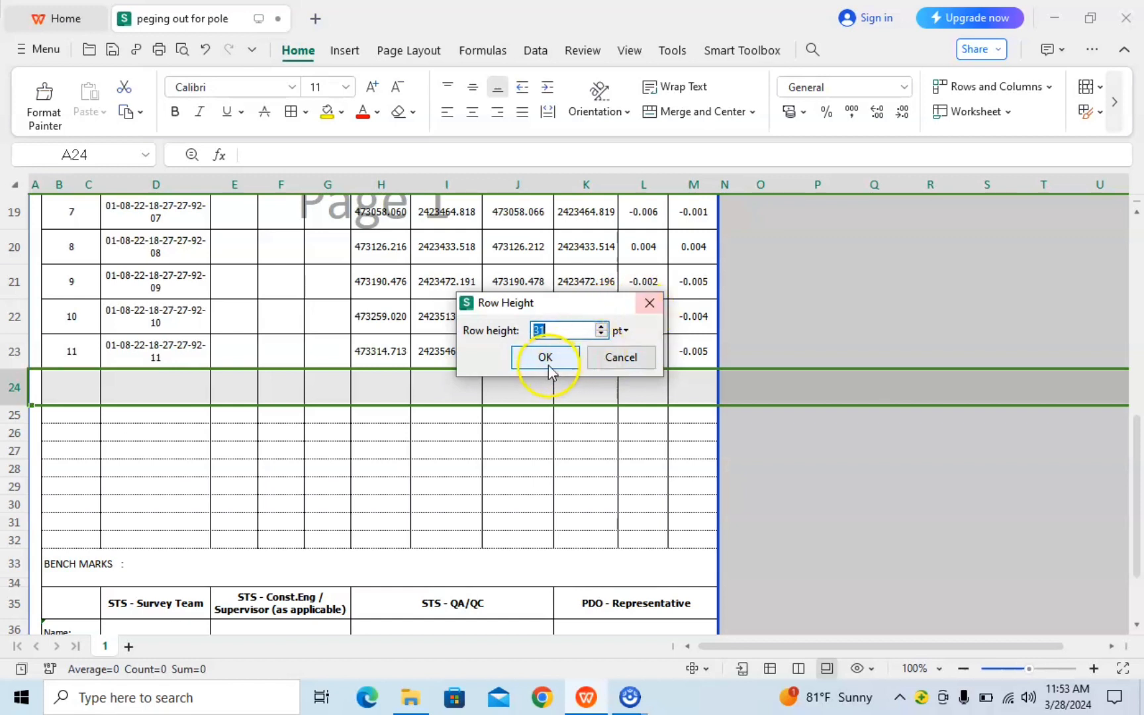
click(545, 357)
click(800, 504)
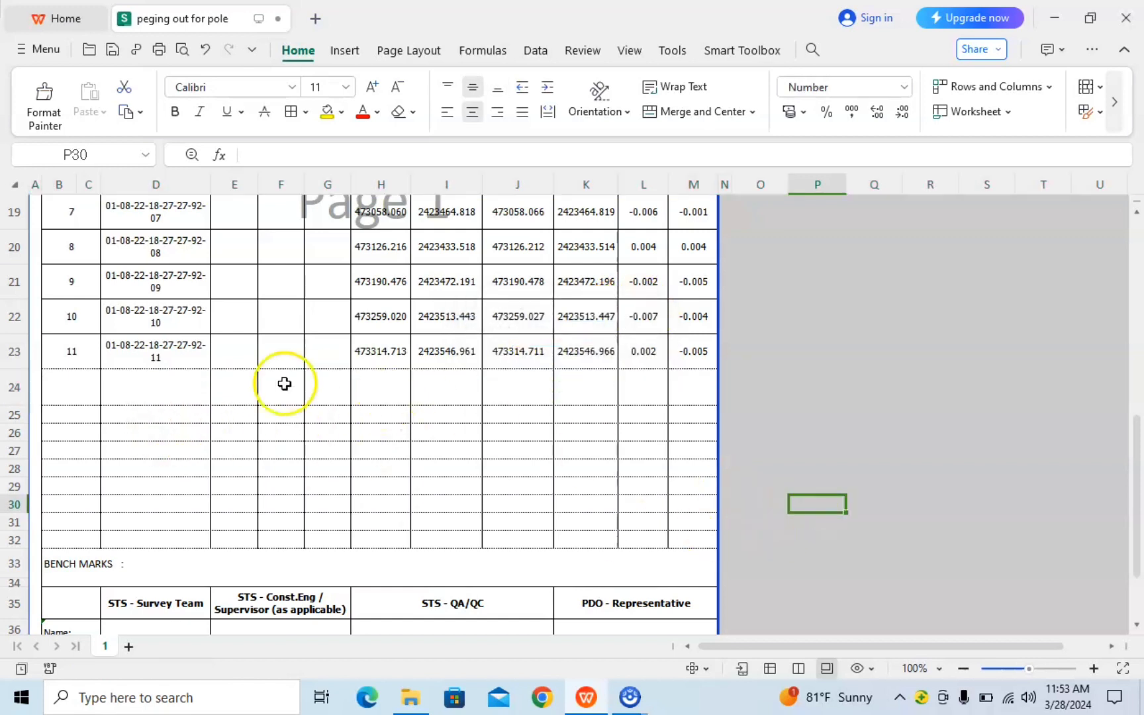
Step: Set blank rows 24–32 to a uniform 29.75 pt row height
drag(25, 385, 26, 549)
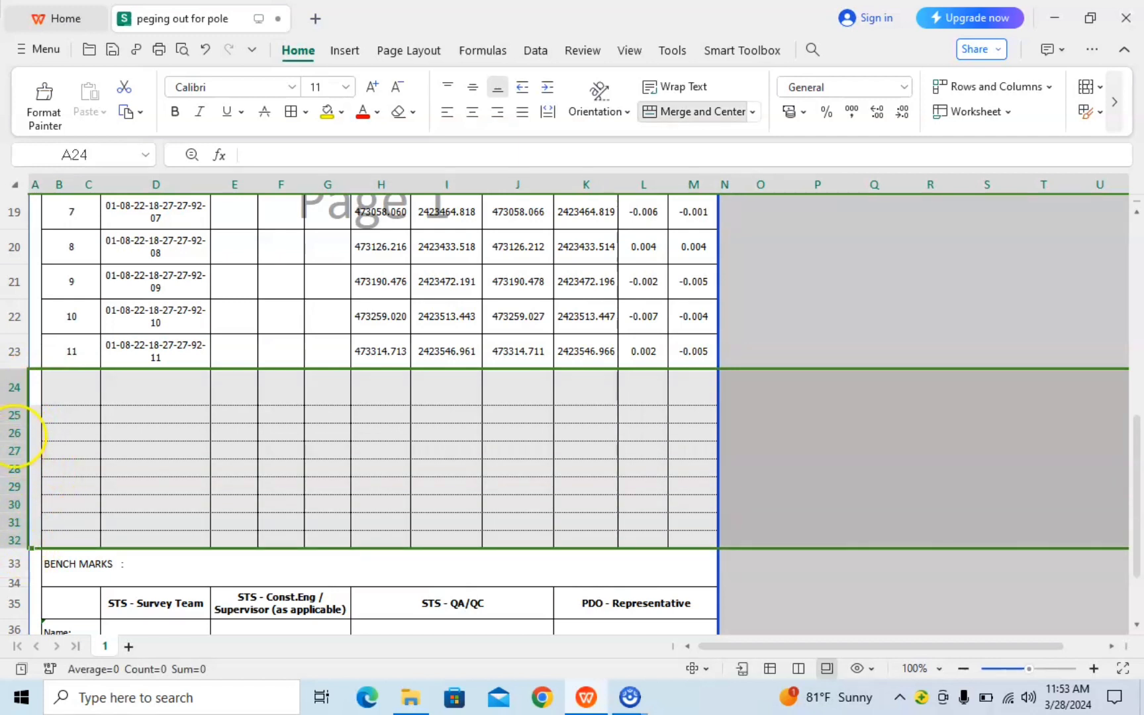
right_click(25, 425)
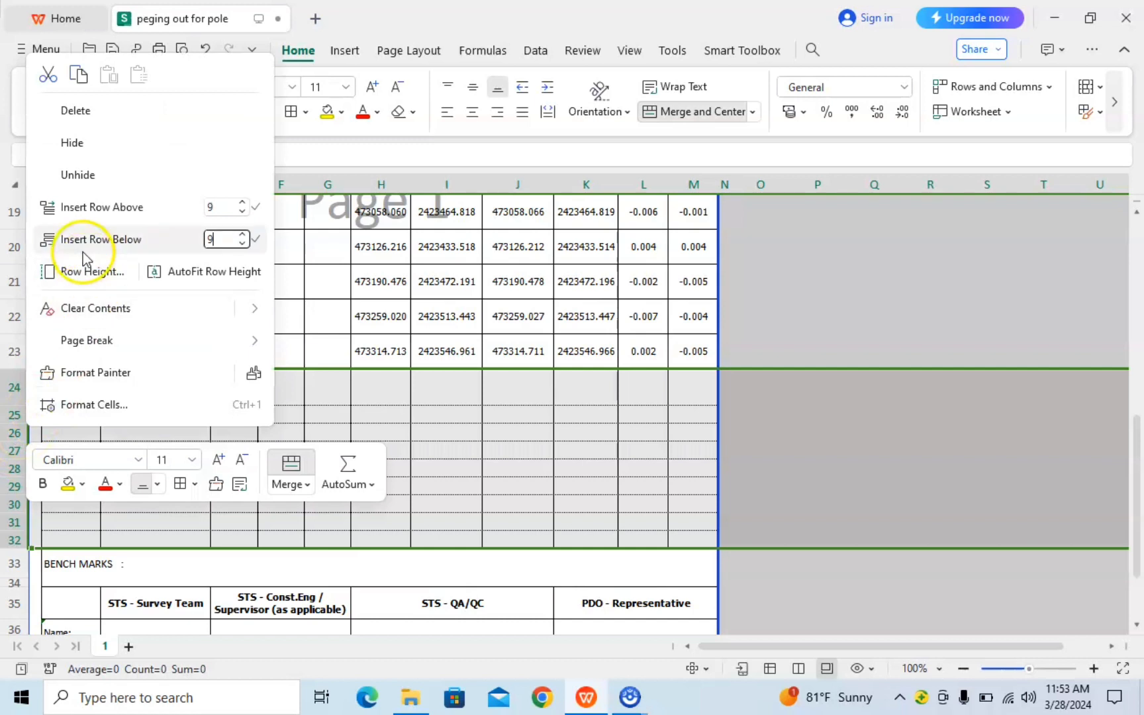
click(86, 271)
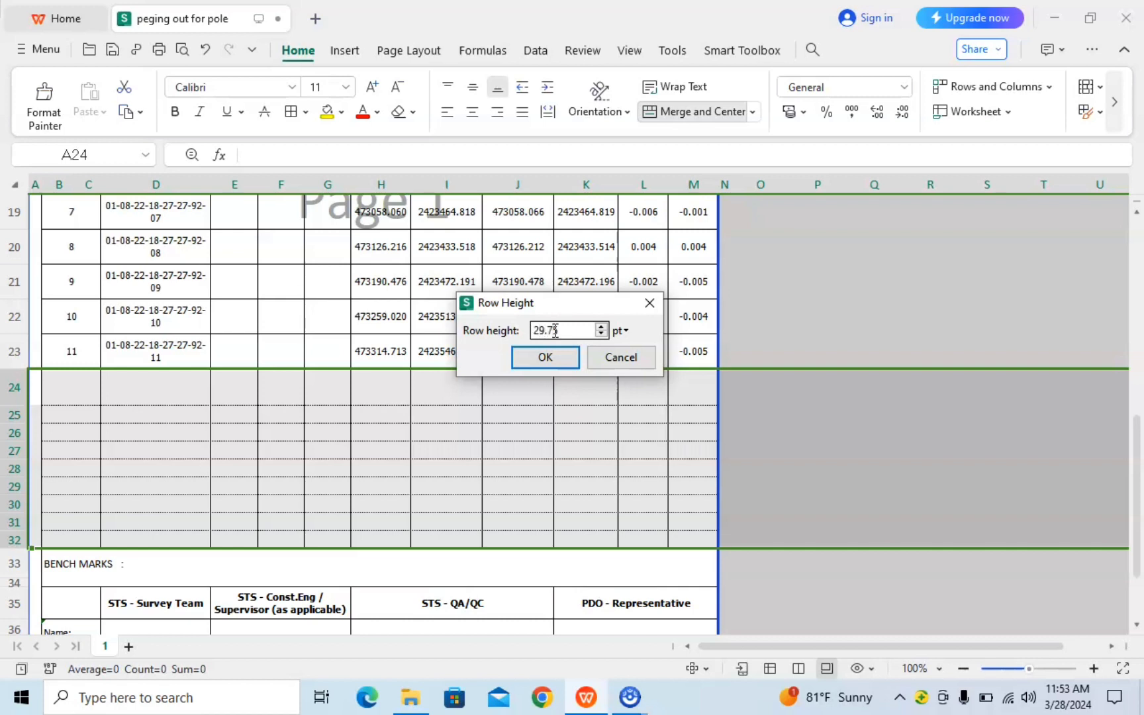
click(540, 357)
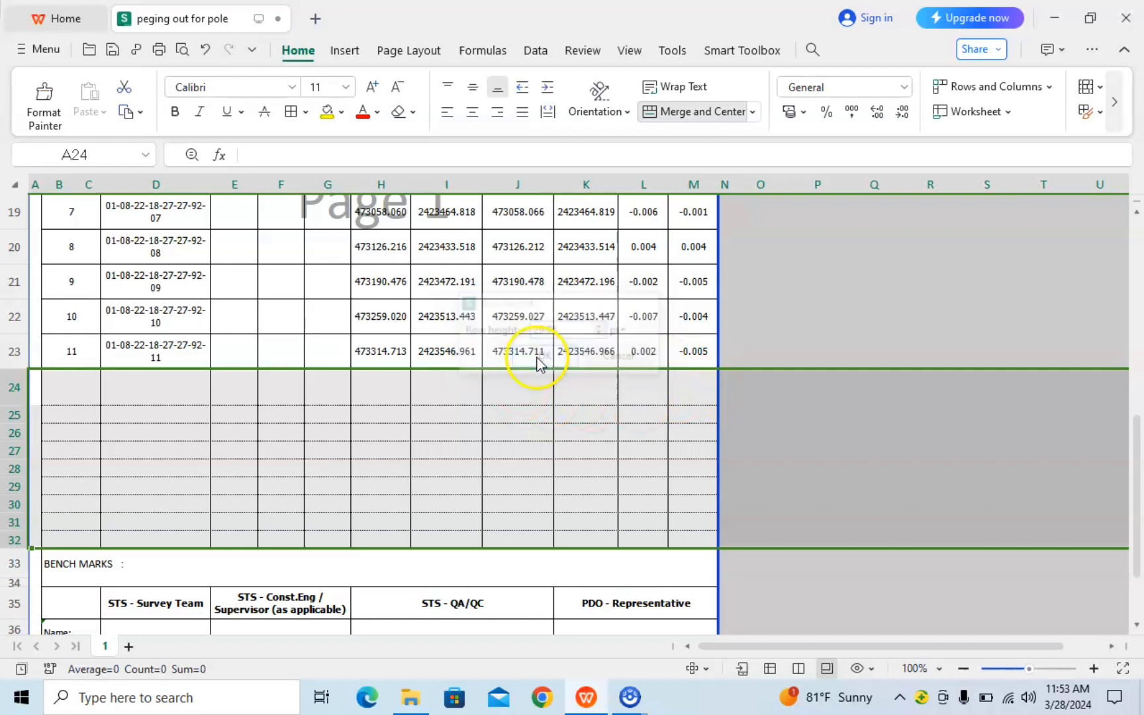
scroll(526, 387, down, 1)
scroll(549, 377, down, 1)
click(817, 528)
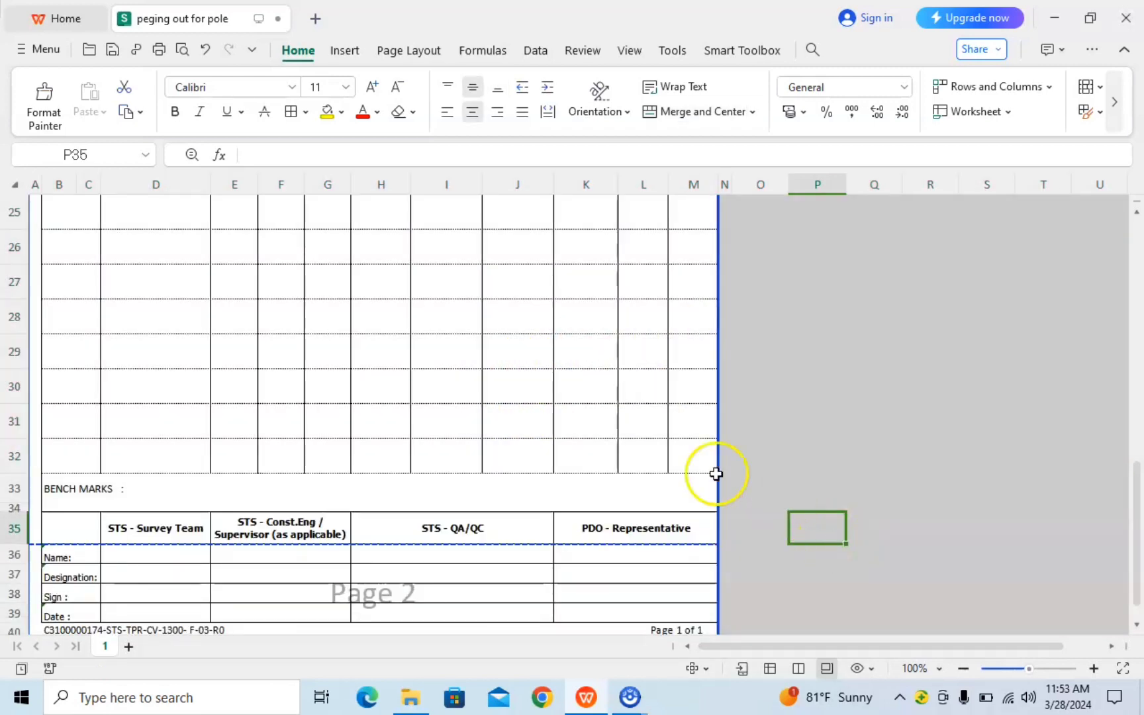
scroll(349, 360, down, 1)
scroll(358, 372, up, 1)
scroll(364, 355, up, 1)
scroll(364, 356, up, 2)
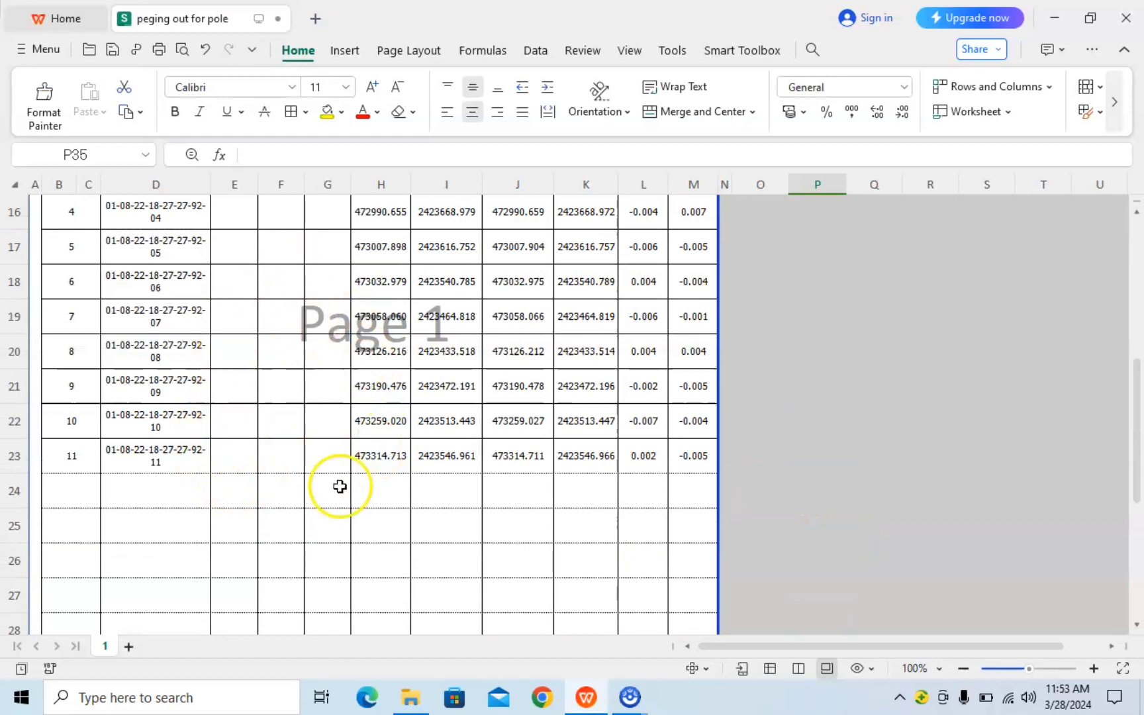
scroll(498, 450, down, 2)
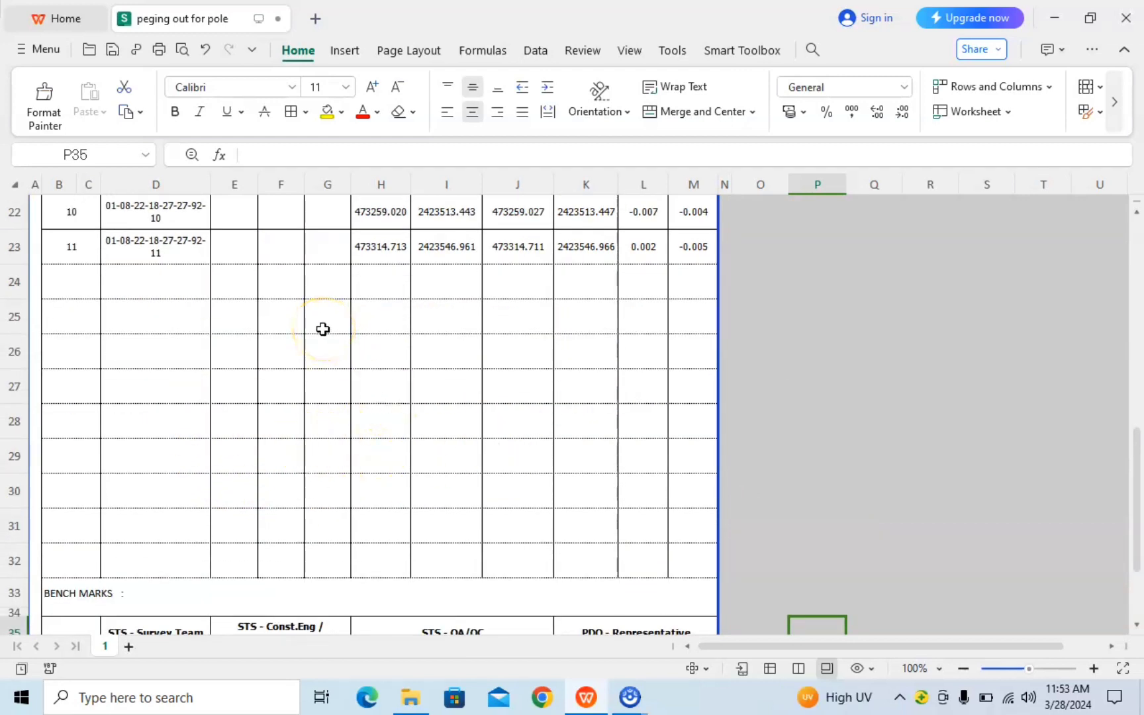
scroll(331, 398, down, 2)
scroll(332, 398, up, 3)
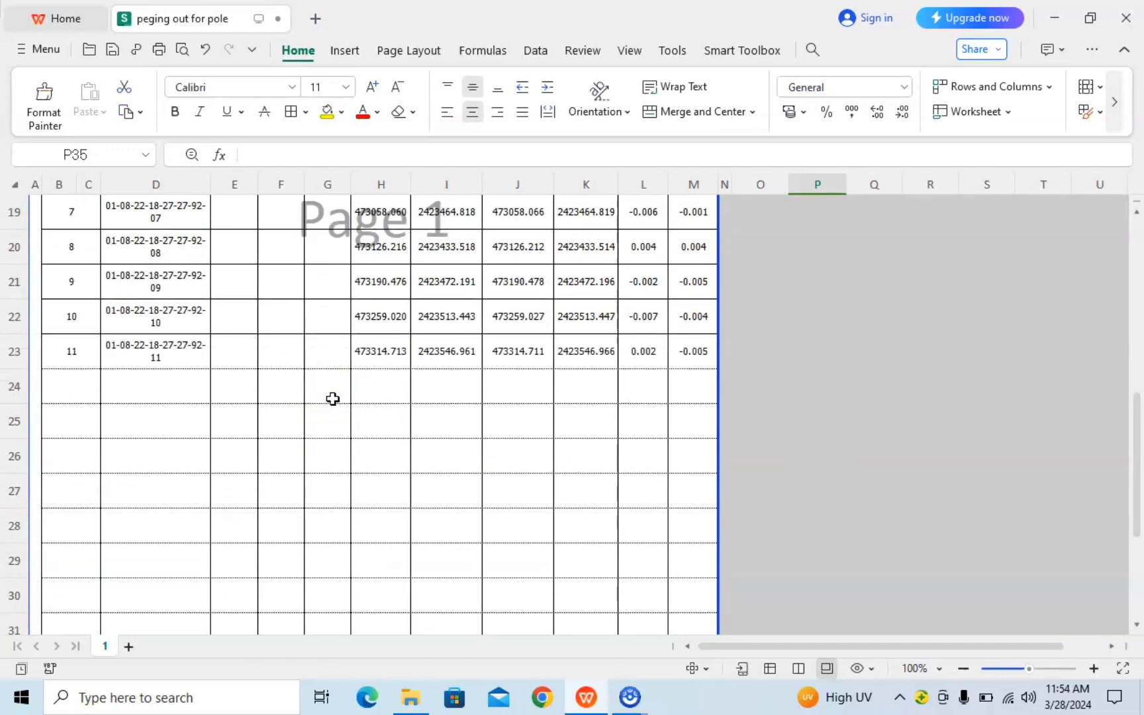